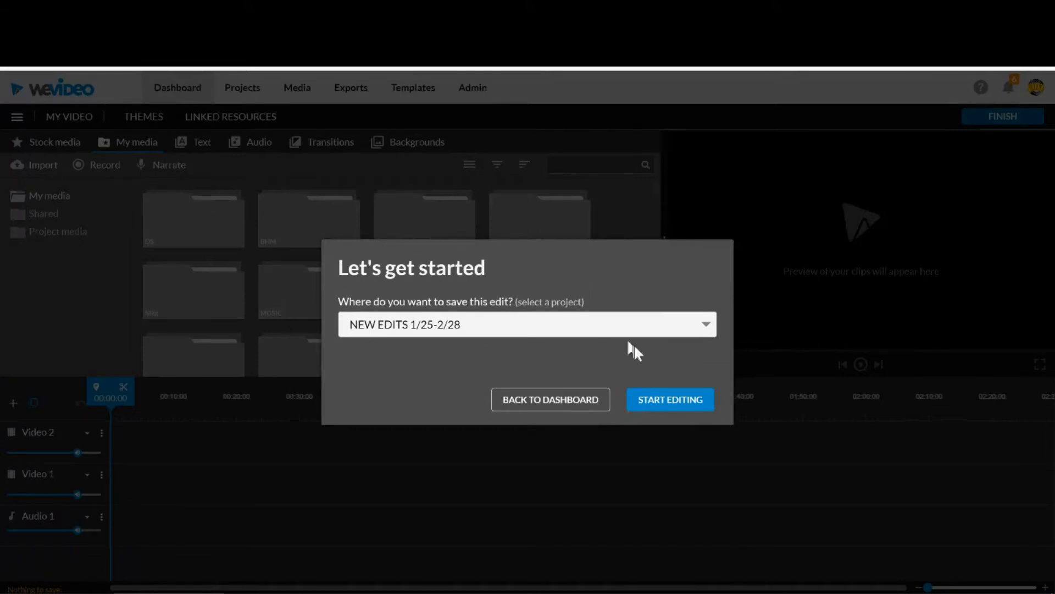
Start editing in the NEW EDITS 1/25-2/28 project and rename the video to BASIC EDIT.
left_click(670, 402)
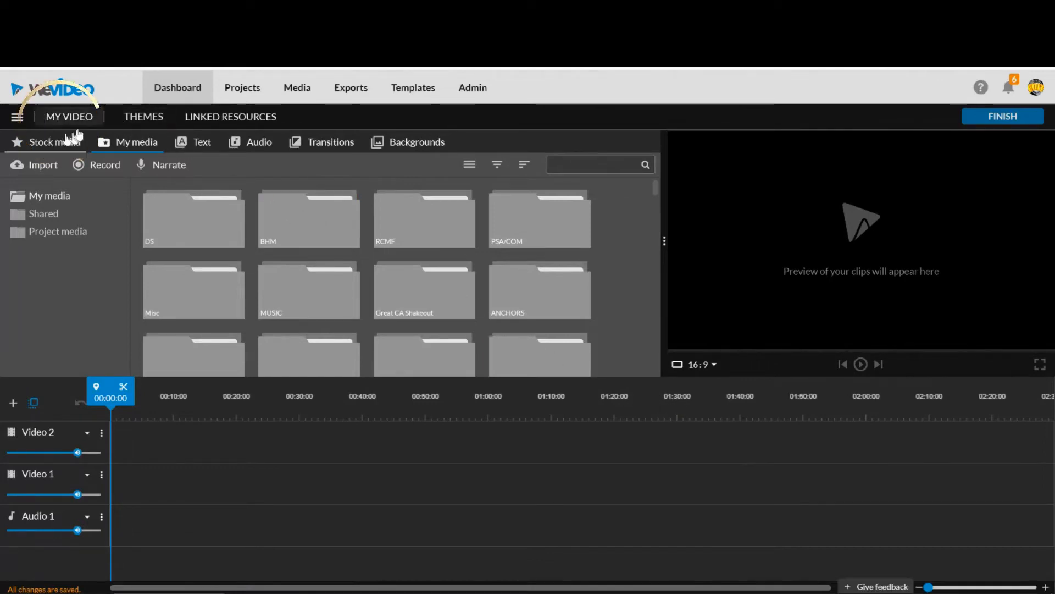
left_click(61, 115)
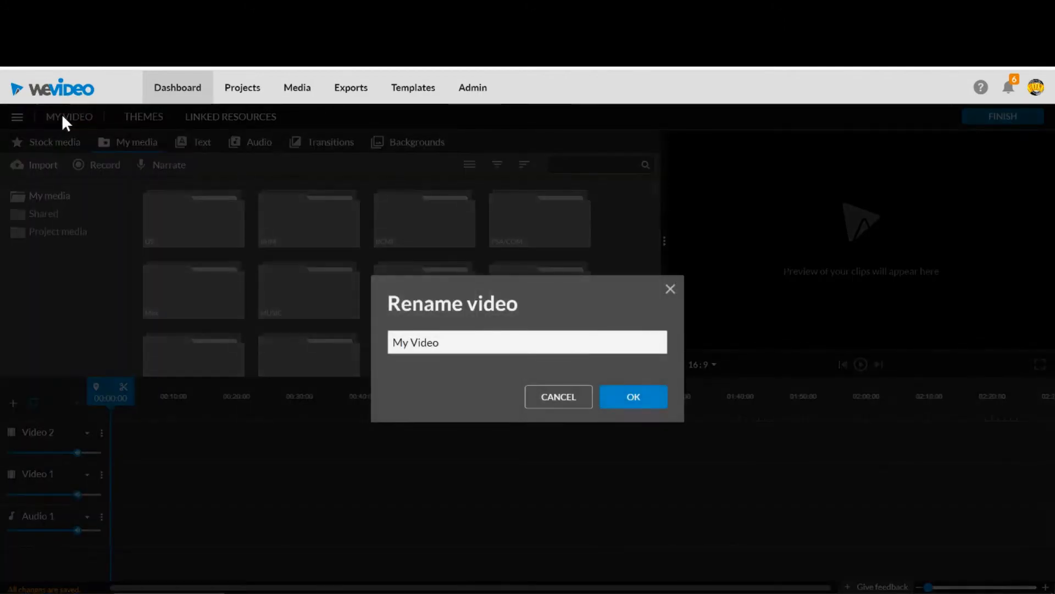
left_click_drag(466, 341, 354, 341)
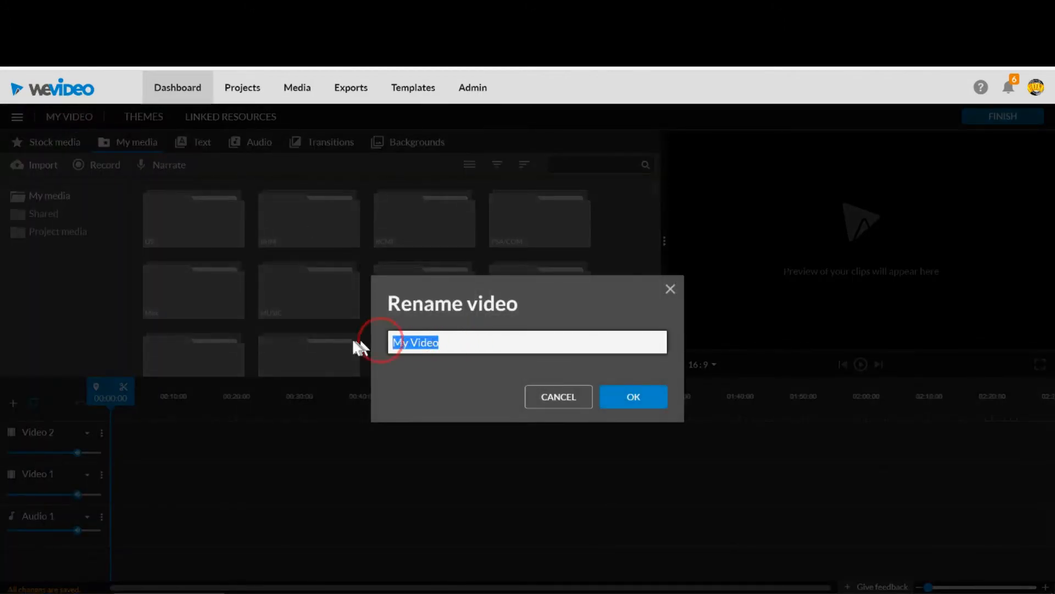
type("ba")
key("BackSpace")
key("BackSpace")
type("BASIC EDIT")
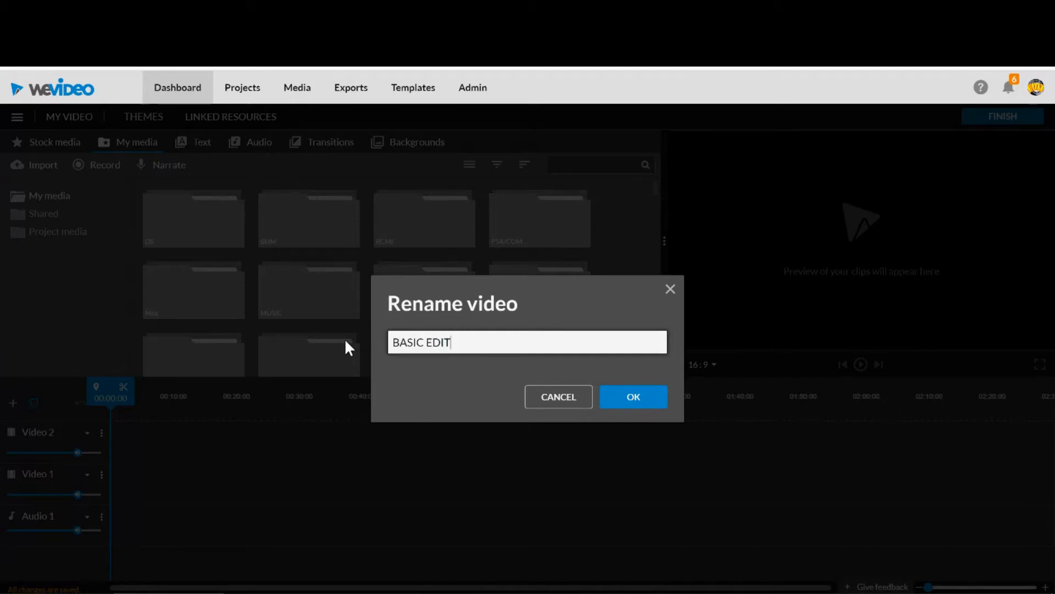
left_click(646, 405)
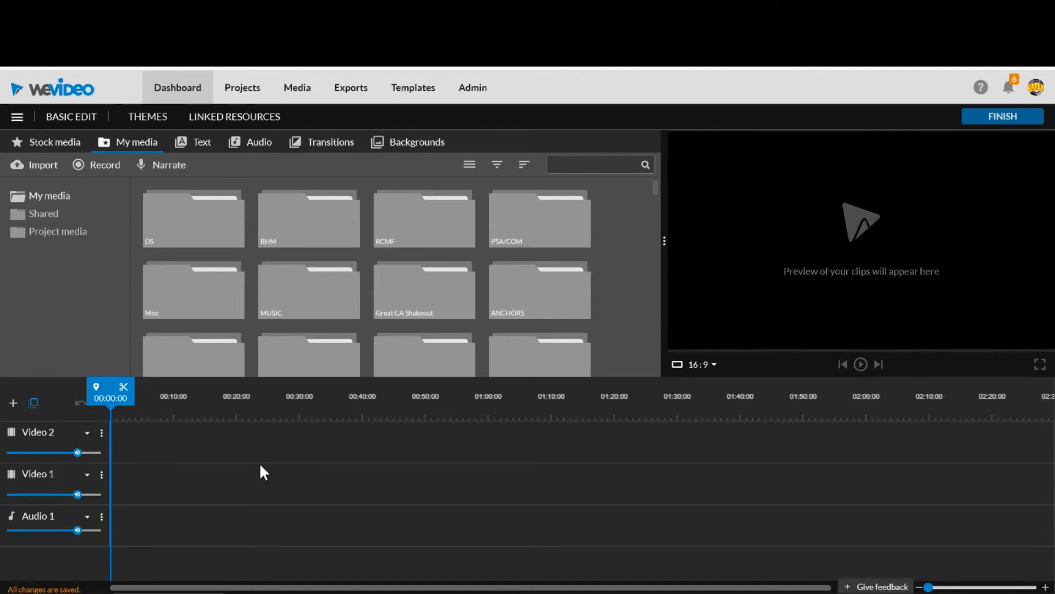
Search the stock media for BACKGROUND and browse the available clips.
left_click(34, 143)
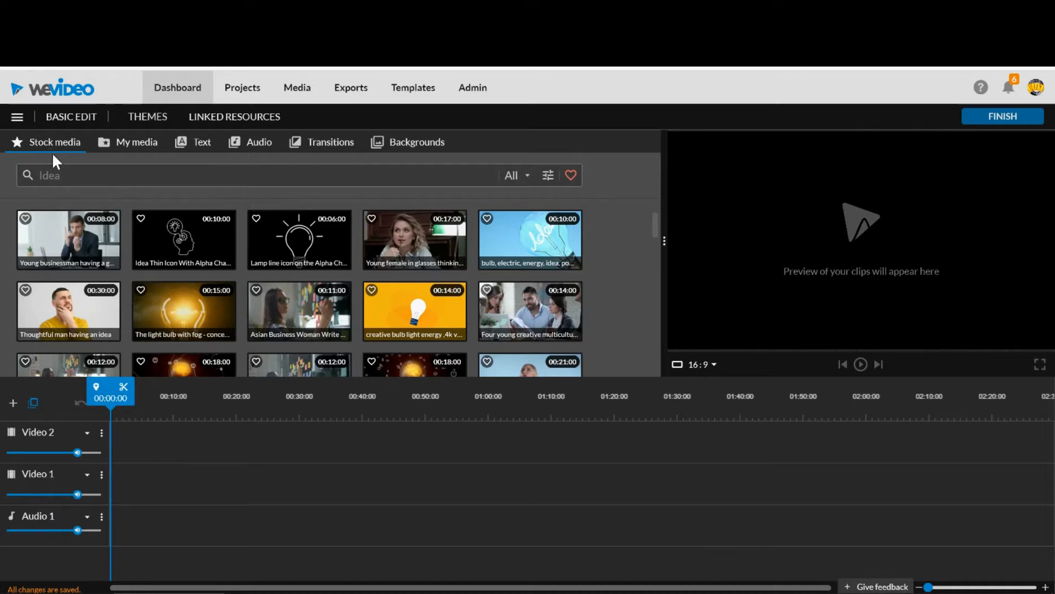
left_click(70, 178)
type("BACKGROUND")
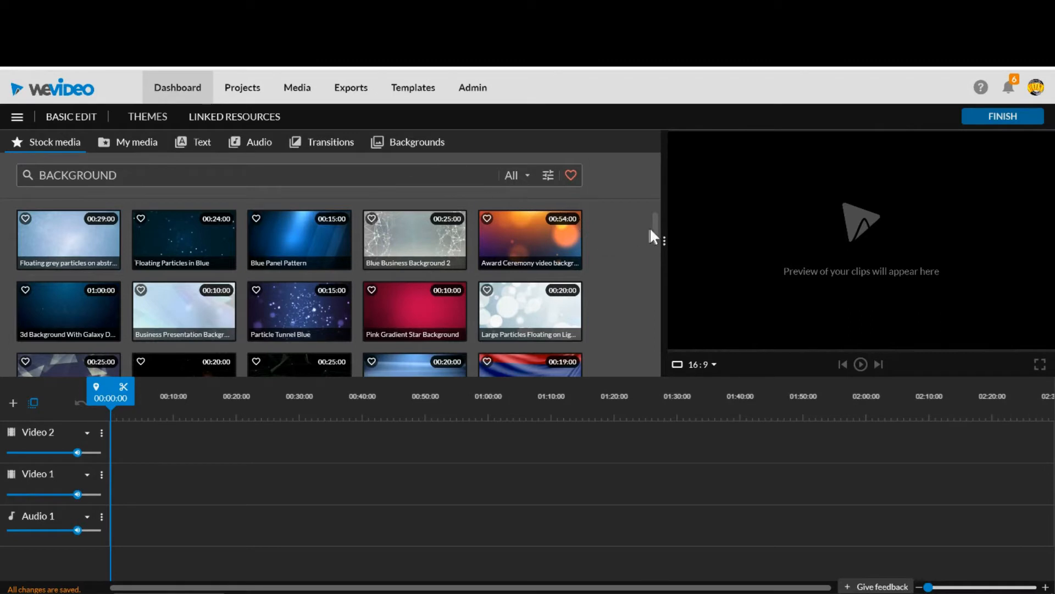
left_click_drag(655, 224, 654, 202)
Preview several stock backgrounds and place the Blue Panel Pattern clip at the start of the Video 1 track.
left_click(267, 246)
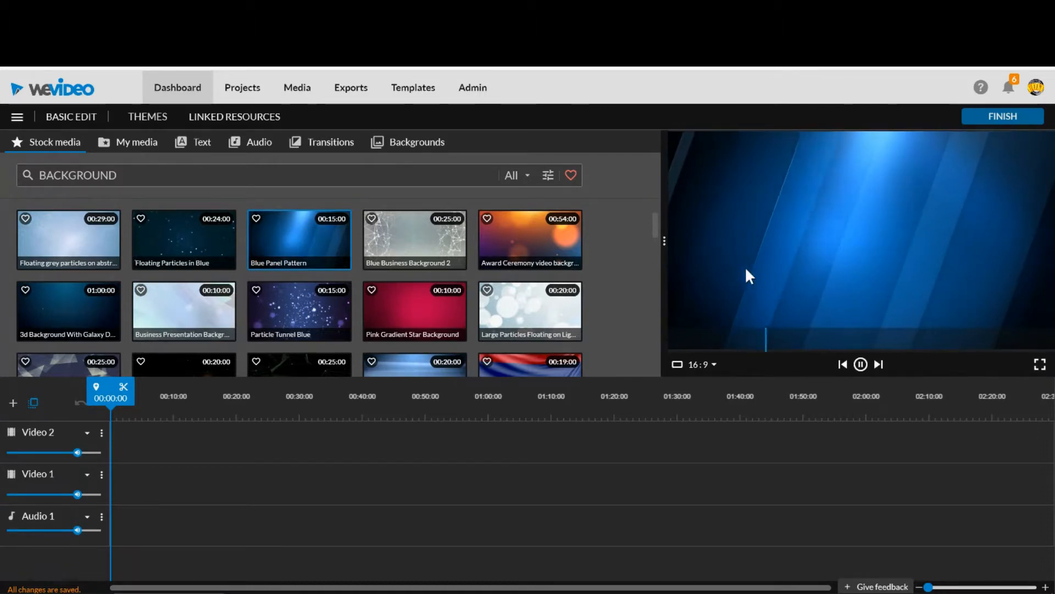
left_click(538, 252)
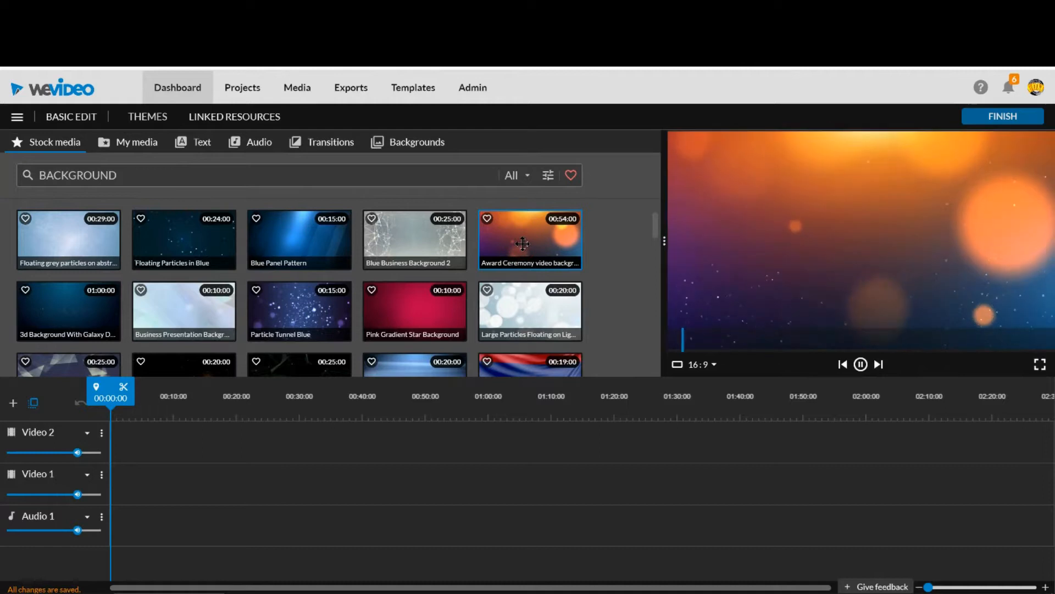
left_click(516, 303)
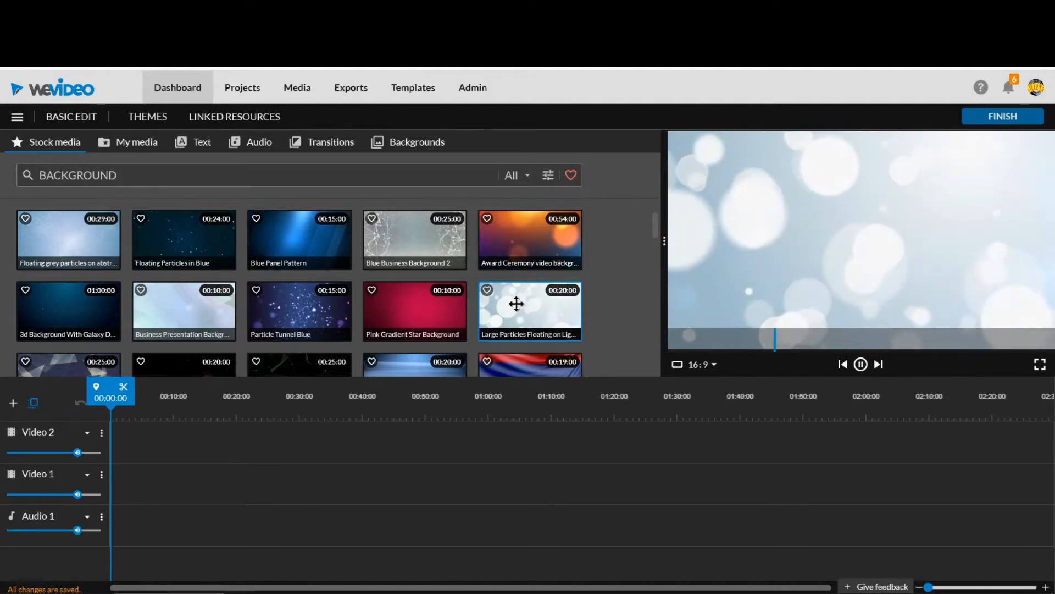
left_click(306, 240)
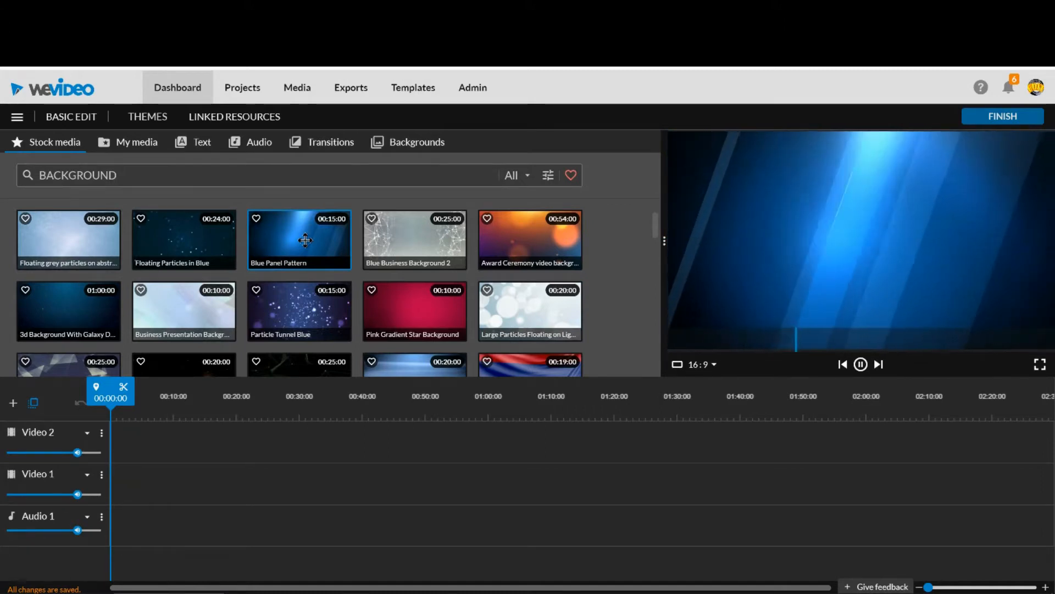
left_click_drag(305, 240, 126, 471)
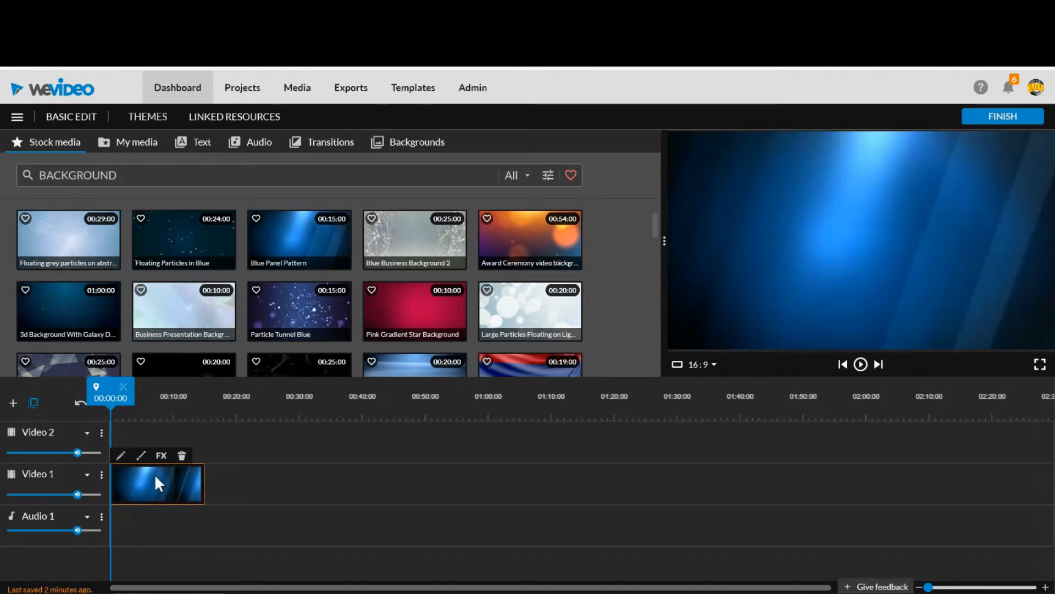
Play the first few seconds of the timeline to preview the background clip, pausing playback at the end.
left_click(862, 365)
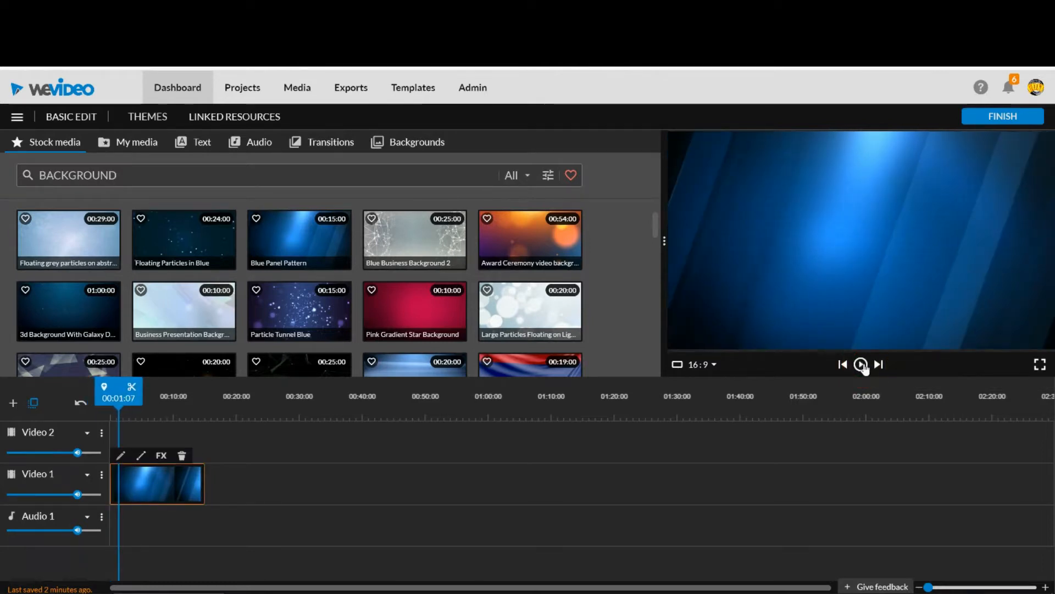
left_click(861, 365)
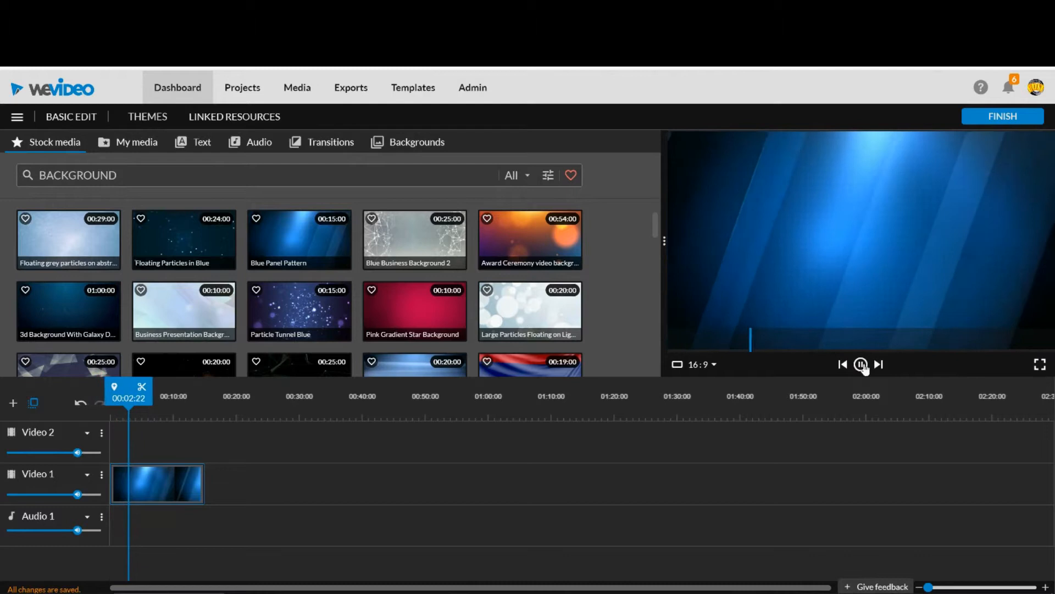
left_click(862, 365)
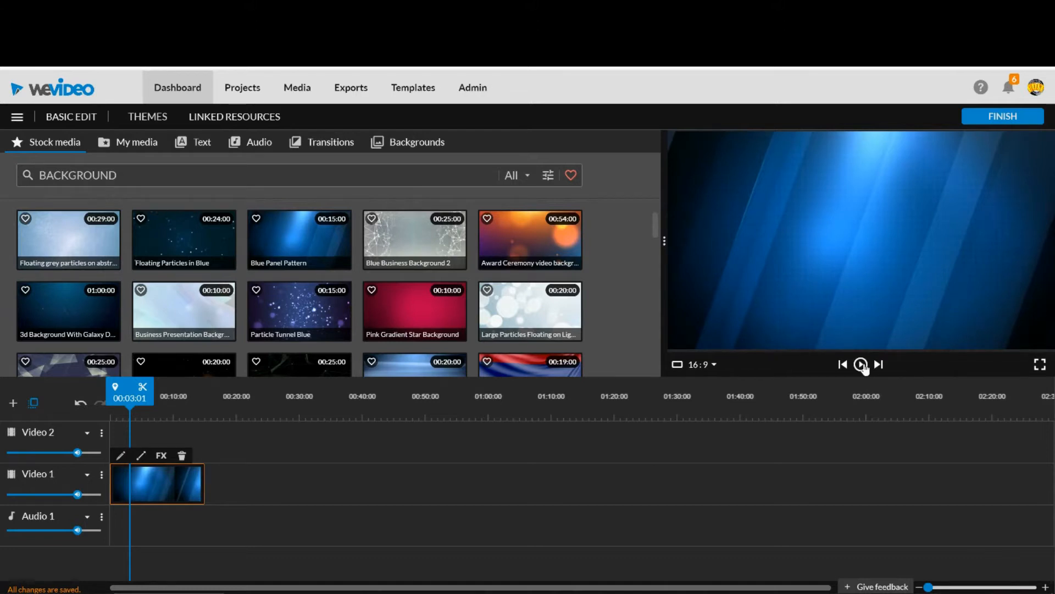
Trim the end of the blue background clip on Video 1 so it lasts 5 seconds.
left_click(202, 394)
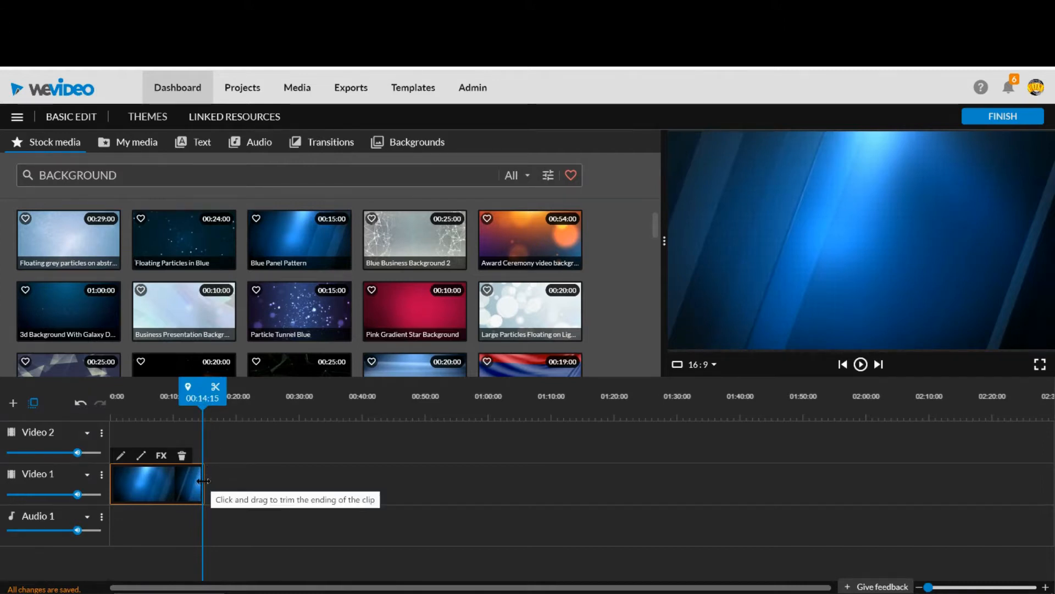
left_click_drag(203, 481, 143, 494)
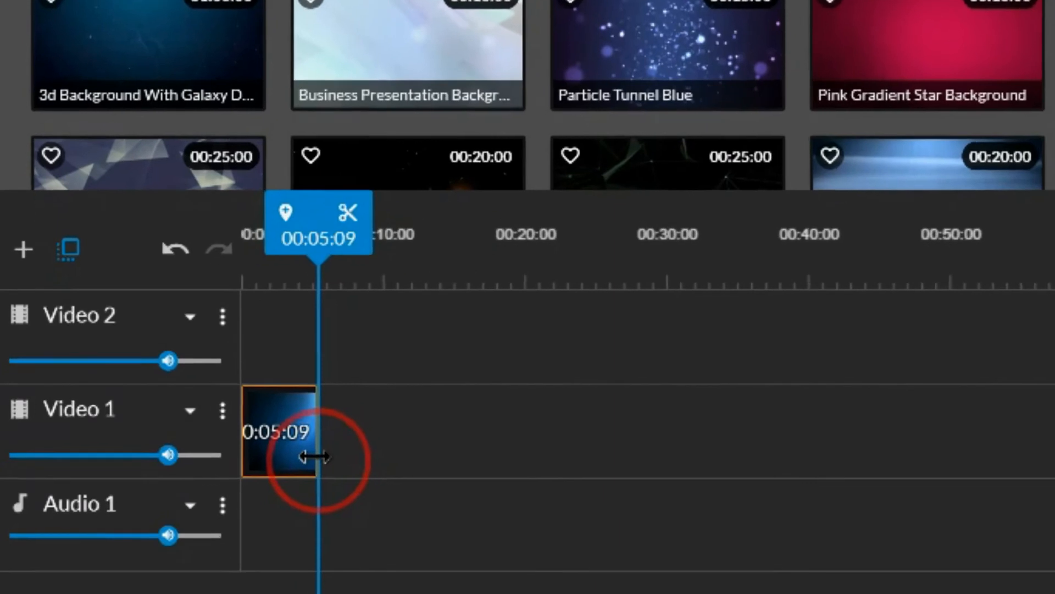
left_click_drag(314, 456, 311, 455)
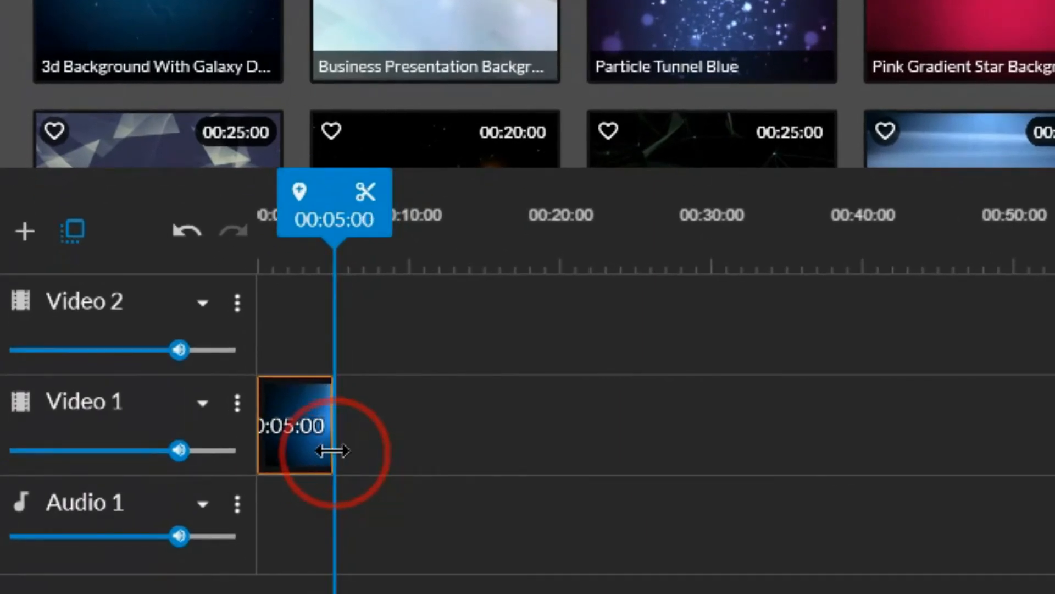
left_click_drag(332, 450, 330, 449)
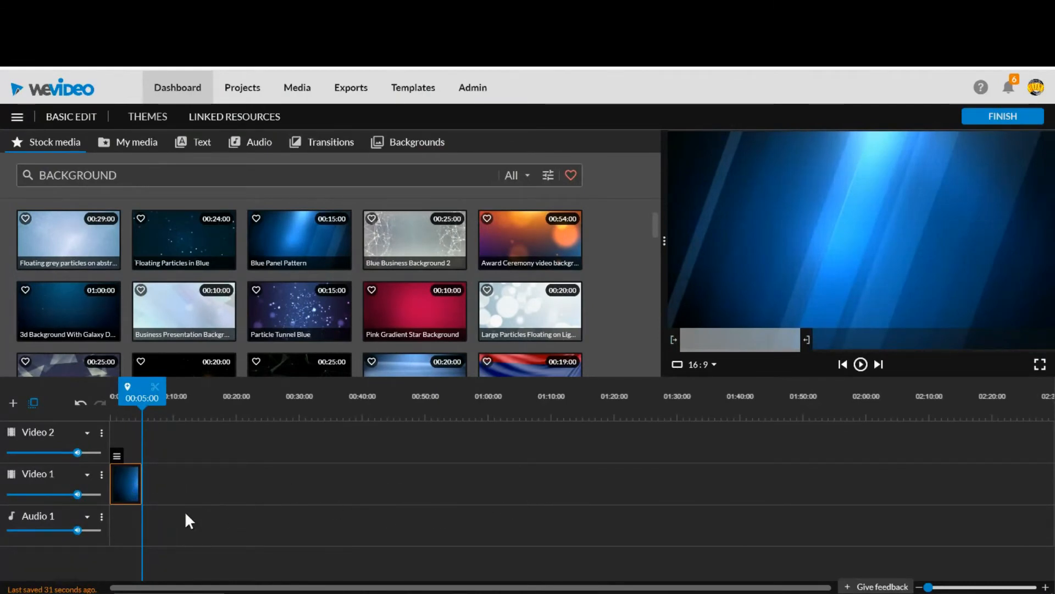
mouse_move(139, 485)
left_mouse_down()
mouse_move(149, 485)
mouse_move(140, 494)
left_mouse_up()
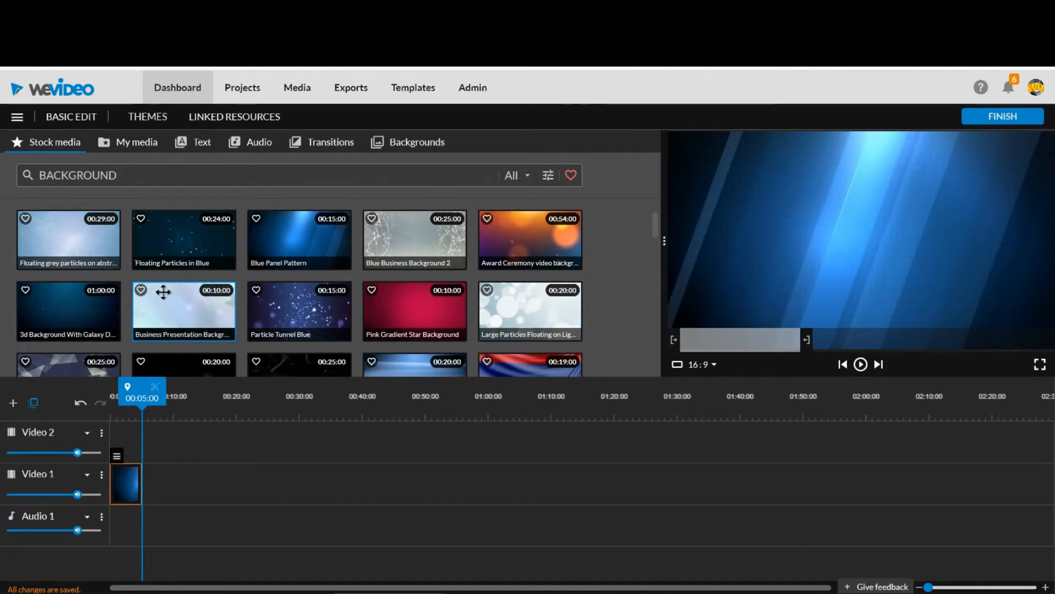
Place the LIVE5logoNOSHADOW image from the Shared media folder at the start of Video 2, above the background clip.
left_click(147, 145)
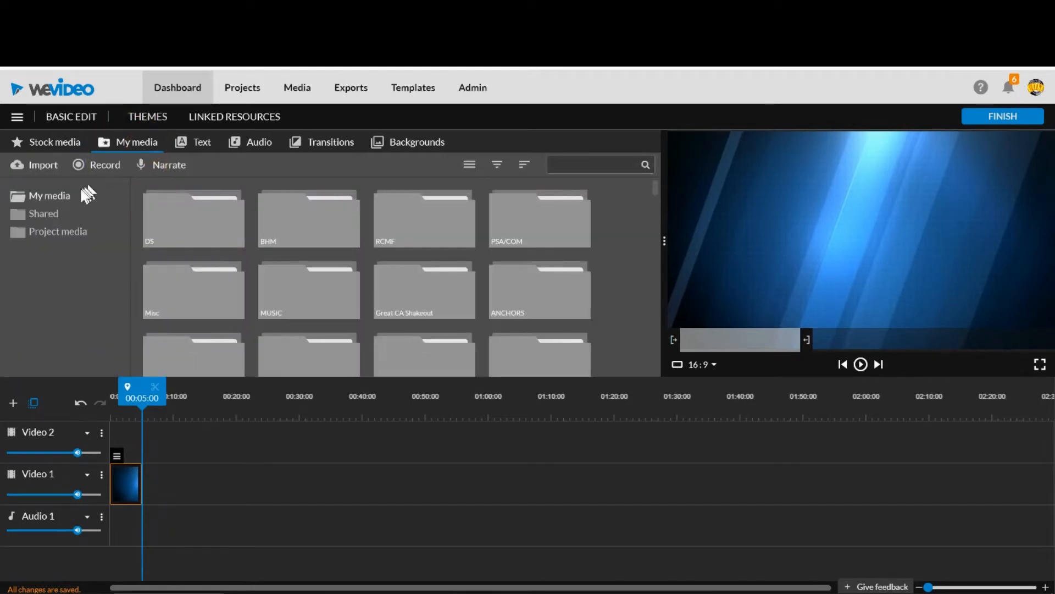
left_click(55, 217)
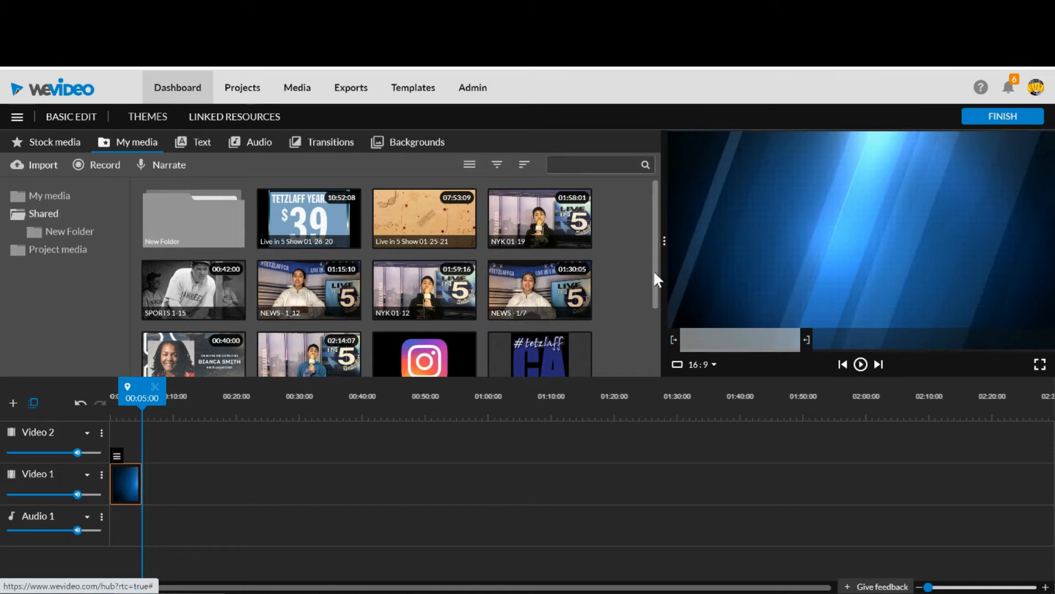
left_click_drag(653, 275, 641, 354)
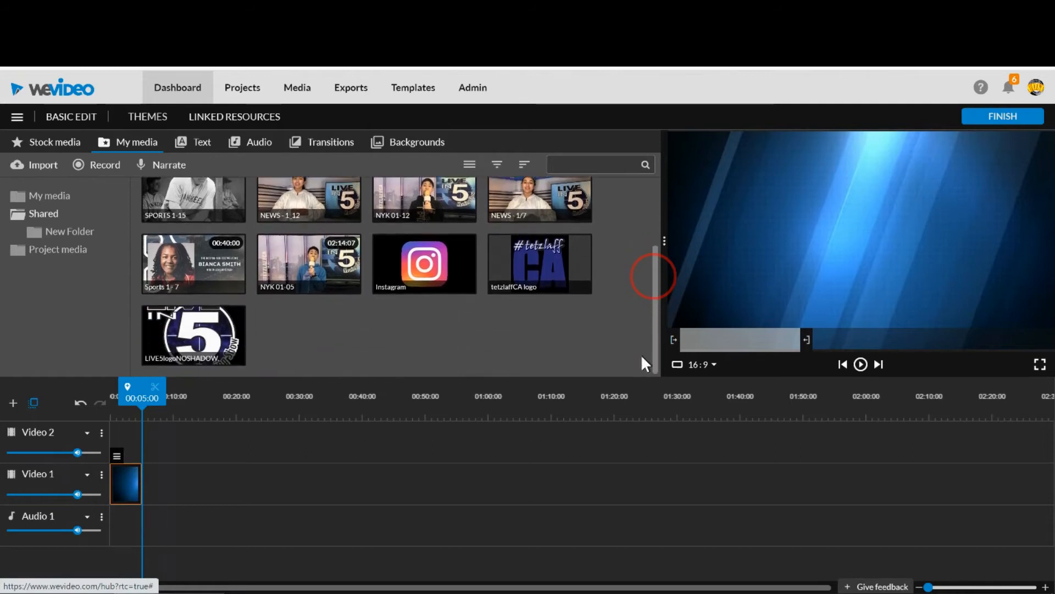
left_click(197, 328)
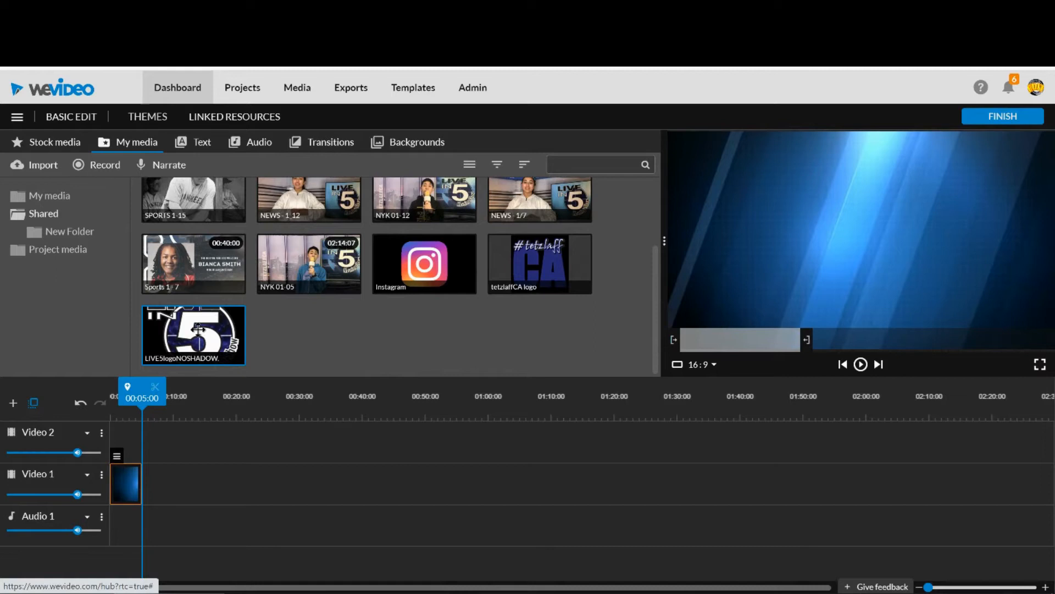
left_click_drag(196, 329, 128, 443)
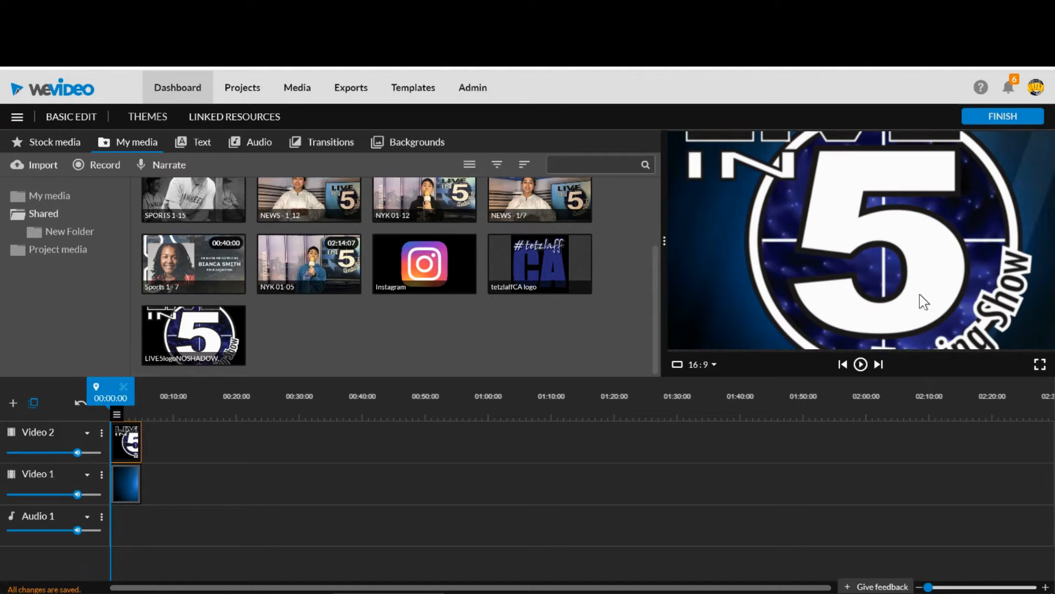
Scale the logo to 0.5, move it to about x 66, y 313 at the left of the frame, and save the changes.
double_click(135, 448)
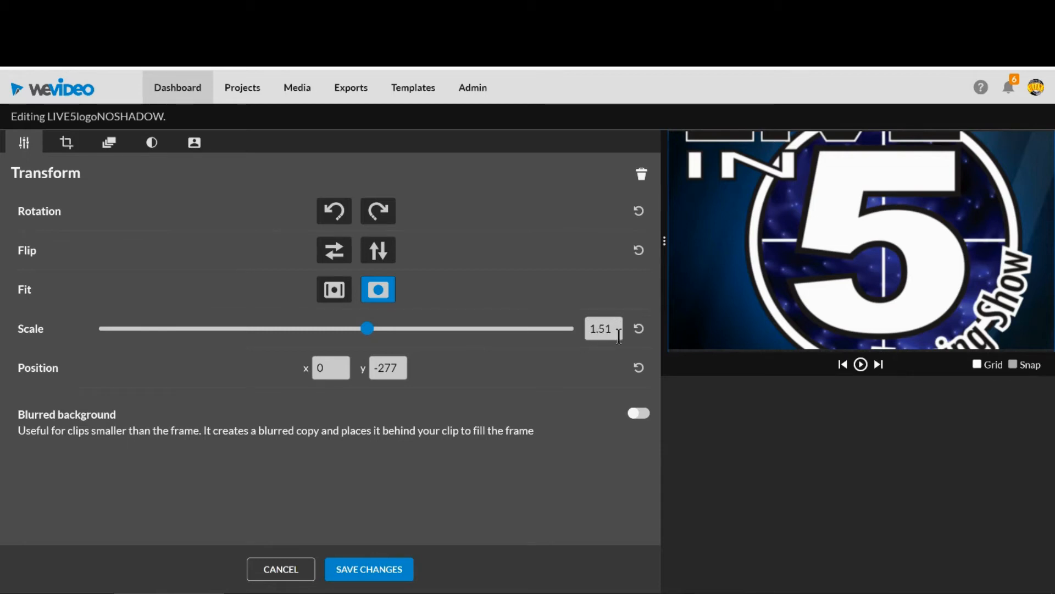
left_click(367, 329)
left_click_drag(368, 337, 337, 335)
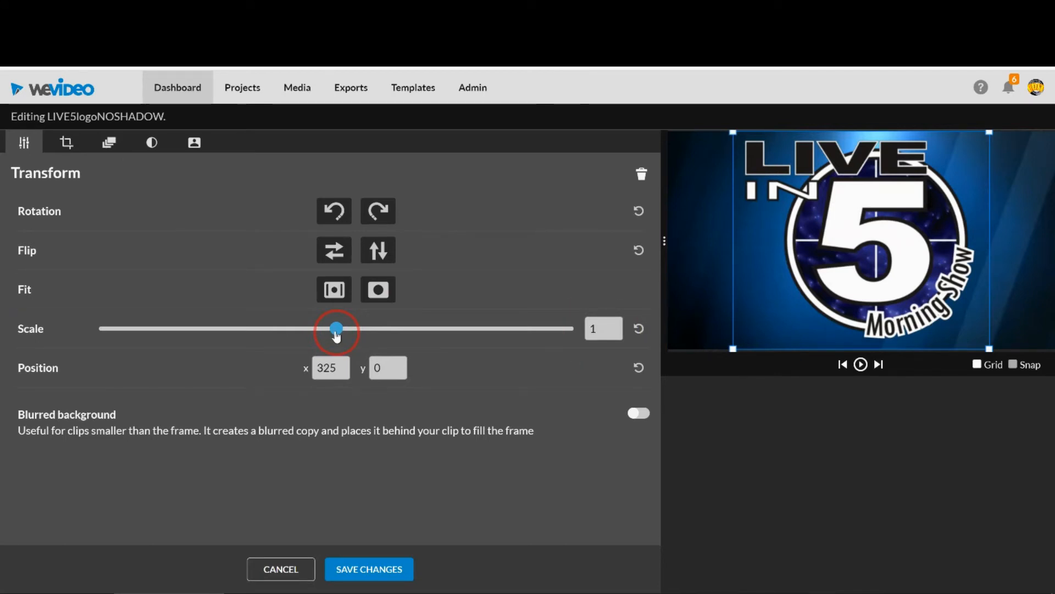
left_click_drag(337, 333, 213, 337)
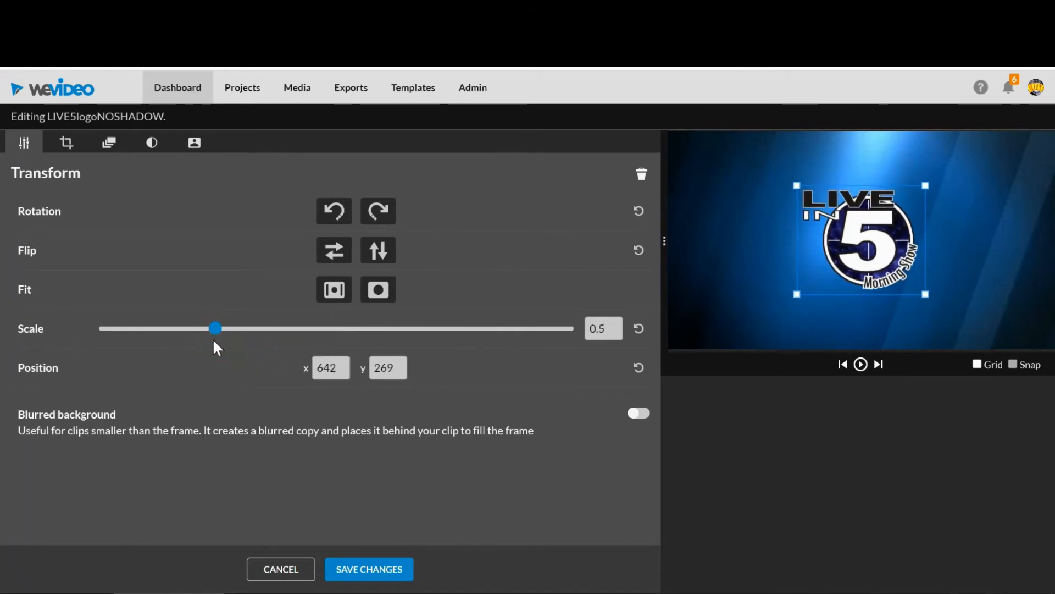
double_click(612, 330)
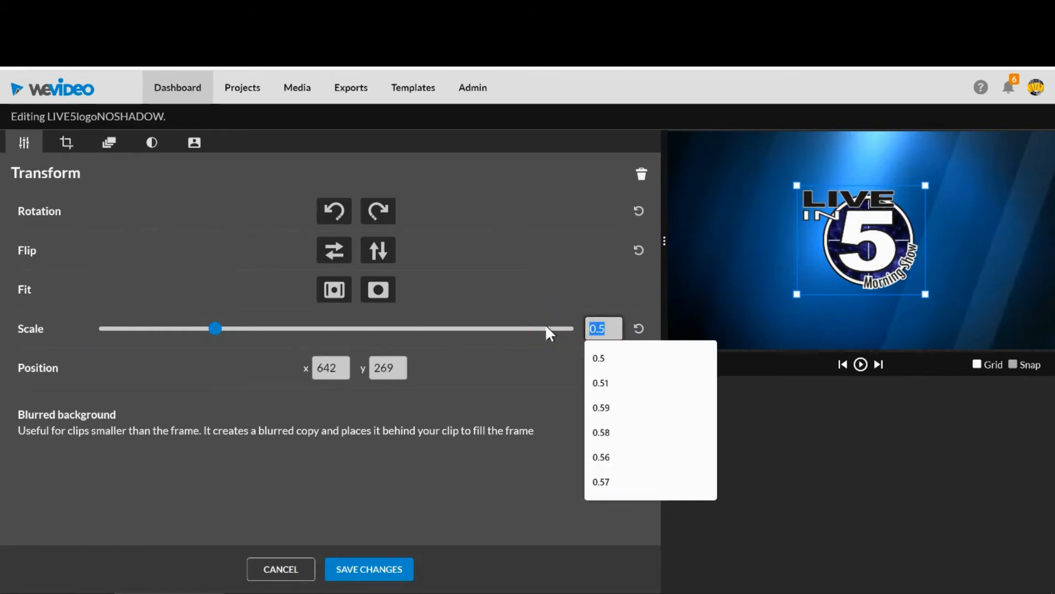
type(".5")
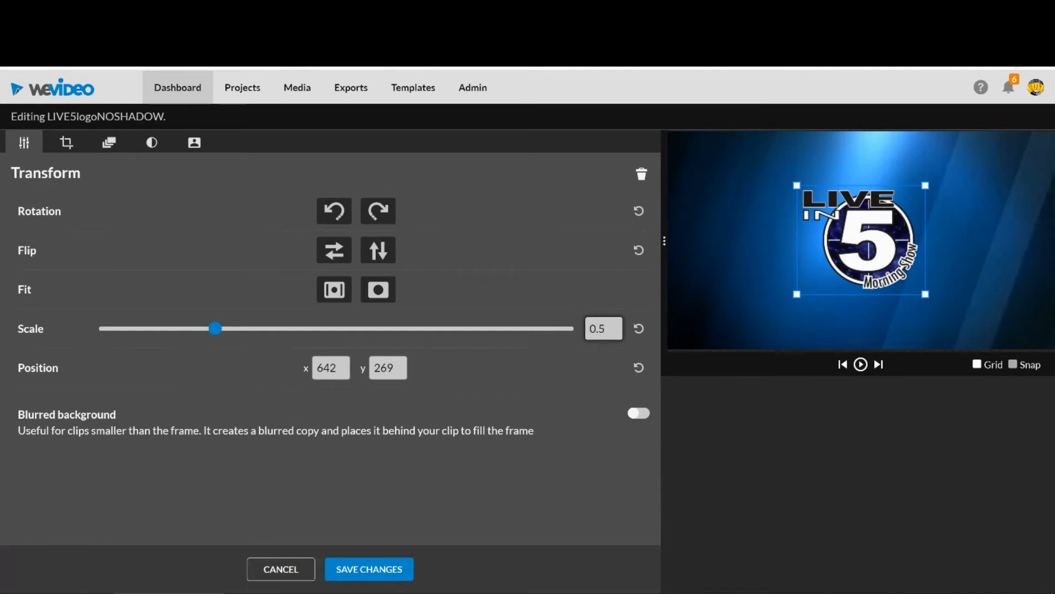
left_click(389, 593)
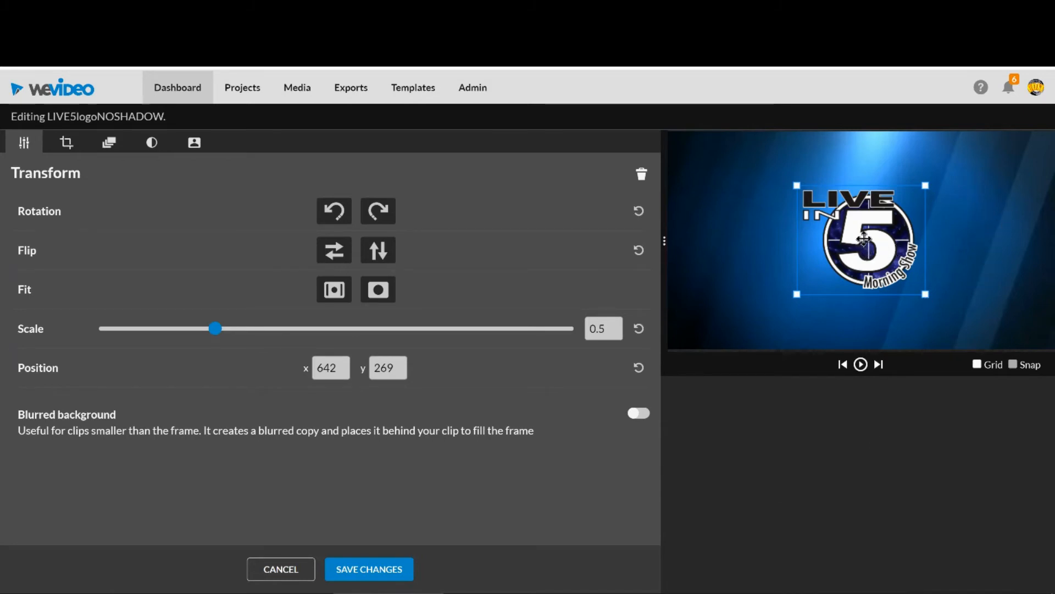
left_click_drag(865, 237, 748, 246)
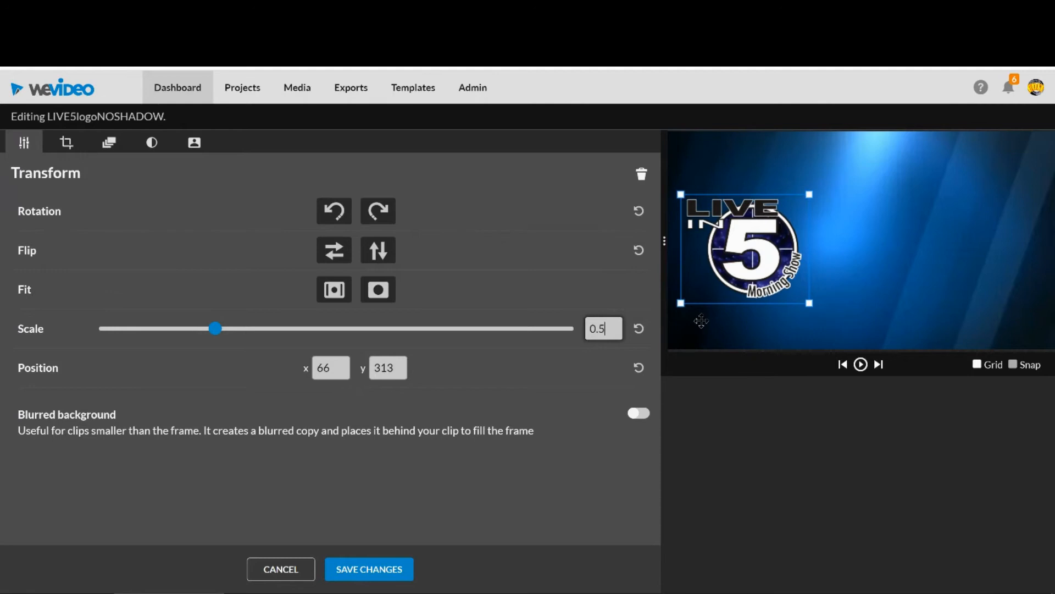
left_click(377, 574)
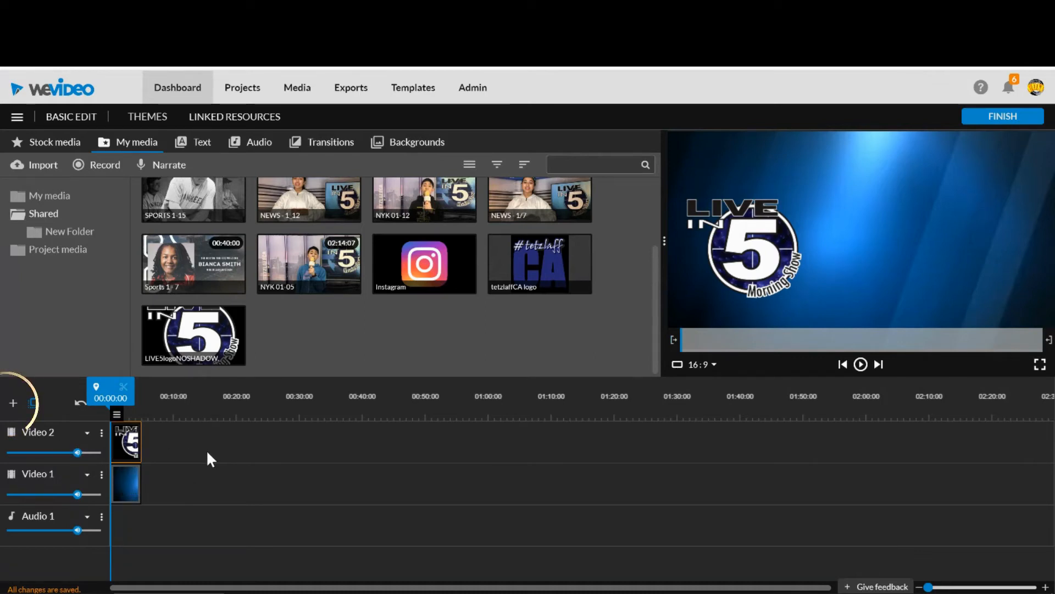
Add a new video track named Video 3 to the timeline.
left_click(12, 404)
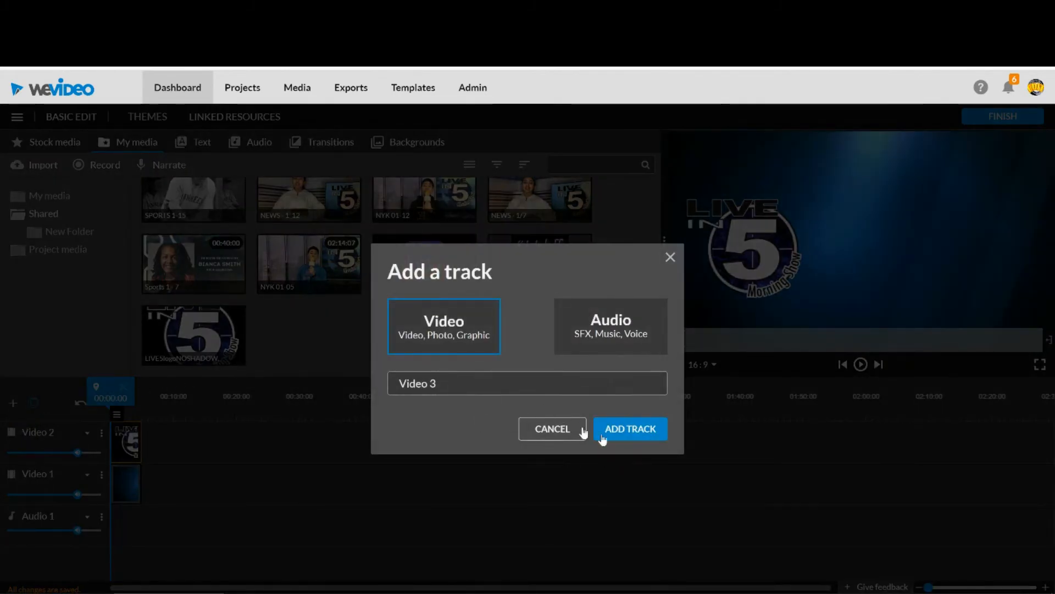
left_click(652, 440)
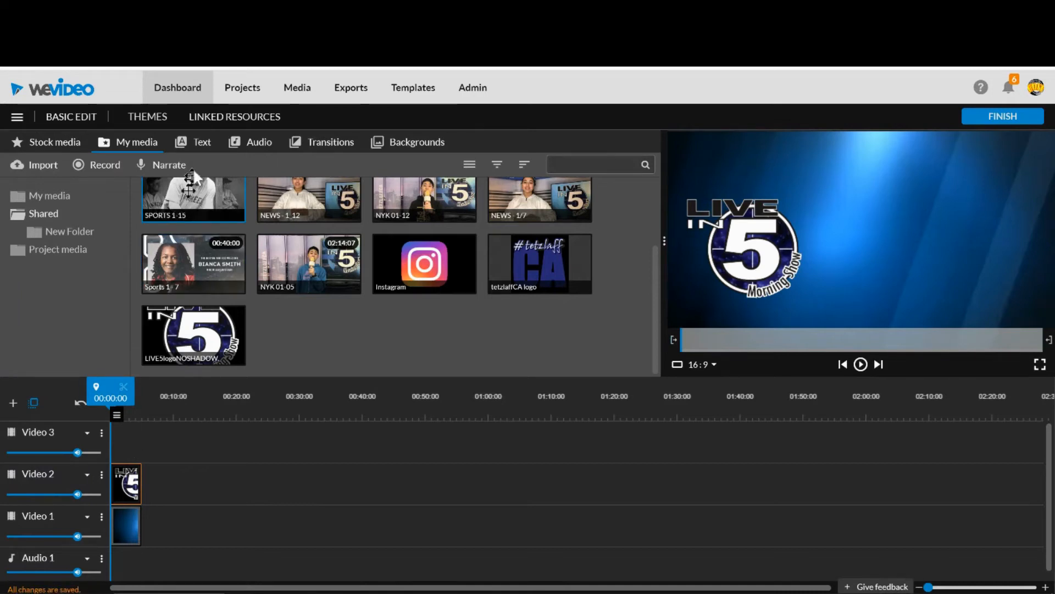
Place the Trailer - the Cut motion title at the start of Video 3 and trim its end to 5 seconds.
left_click(202, 144)
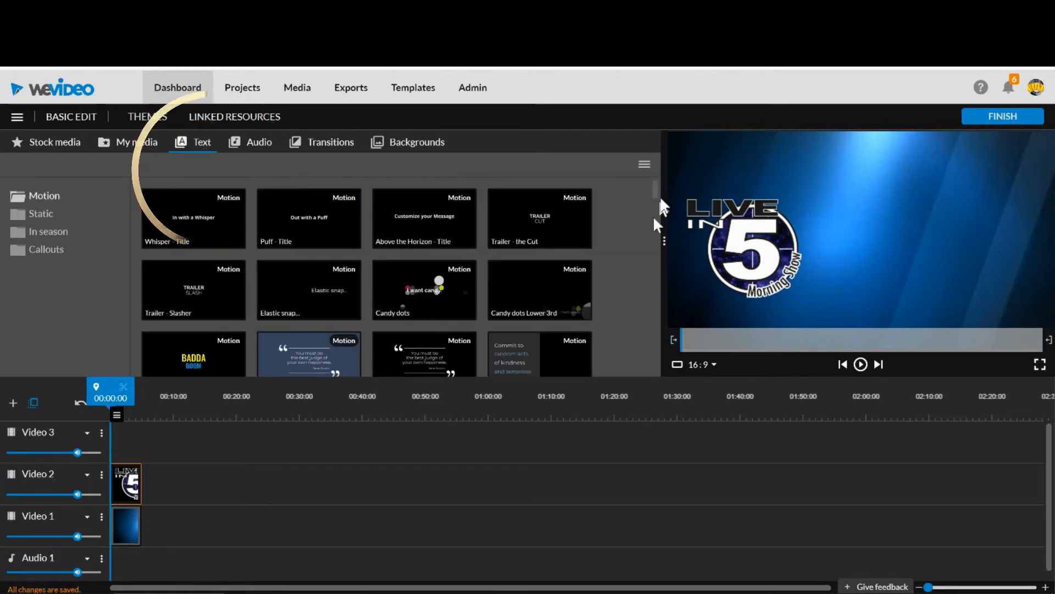
mouse_move(655, 191)
left_mouse_down()
mouse_move(663, 289)
mouse_move(653, 188)
mouse_move(662, 184)
left_mouse_up()
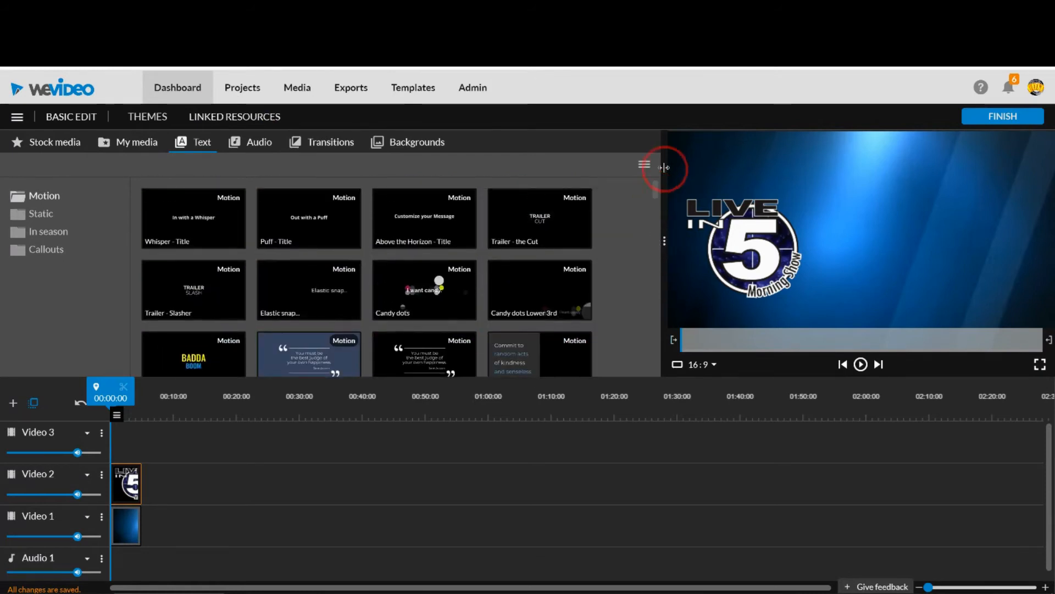
left_click(196, 215)
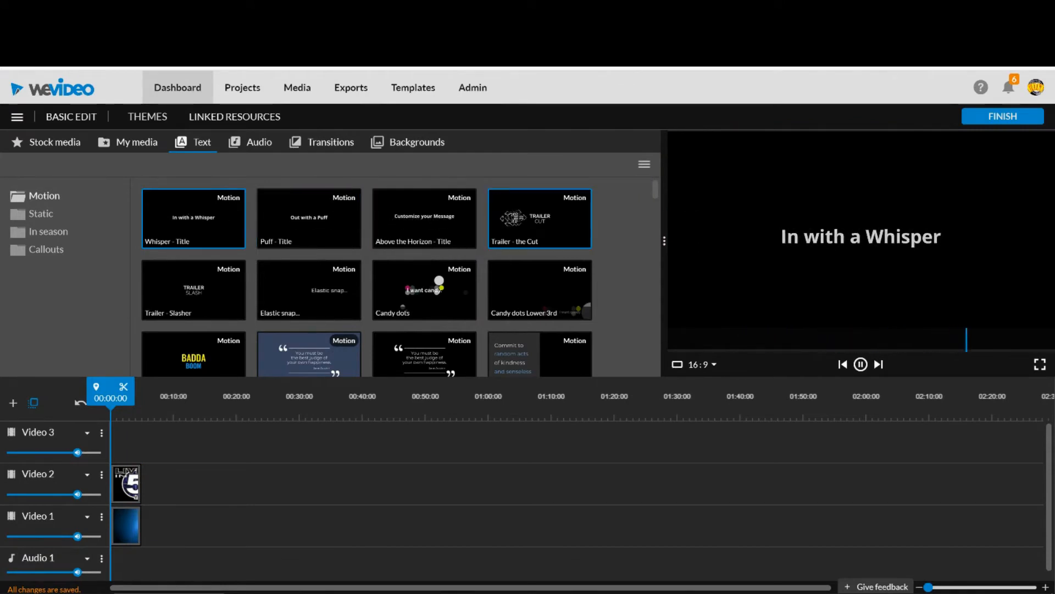
left_click(527, 216)
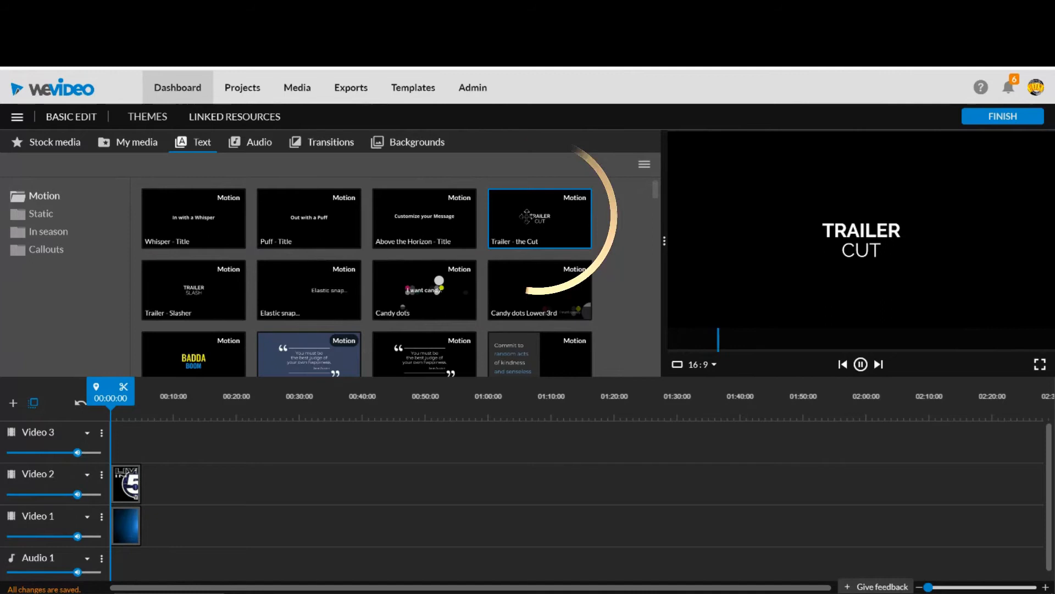
left_click_drag(526, 216, 133, 443)
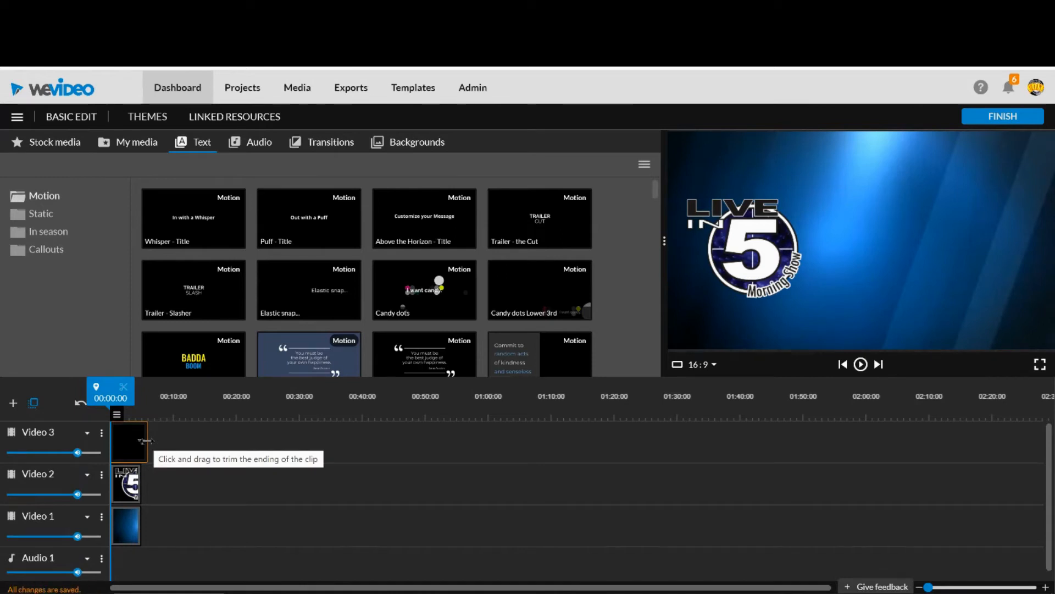
left_click_drag(146, 440, 142, 440)
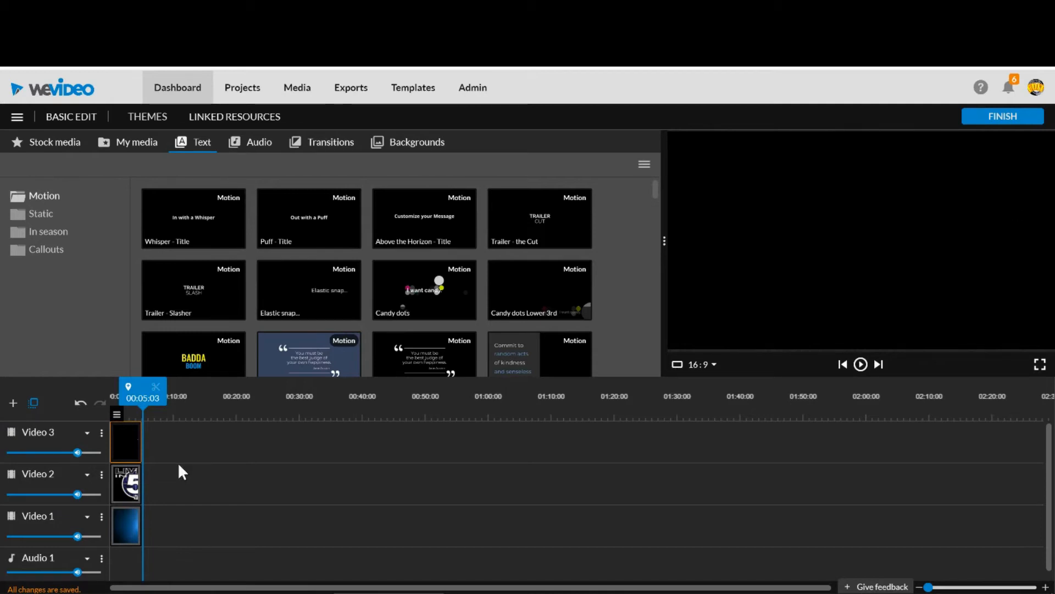
Change the title's first line to "Tune in" and its second line to "Livein5show.com".
double_click(122, 447)
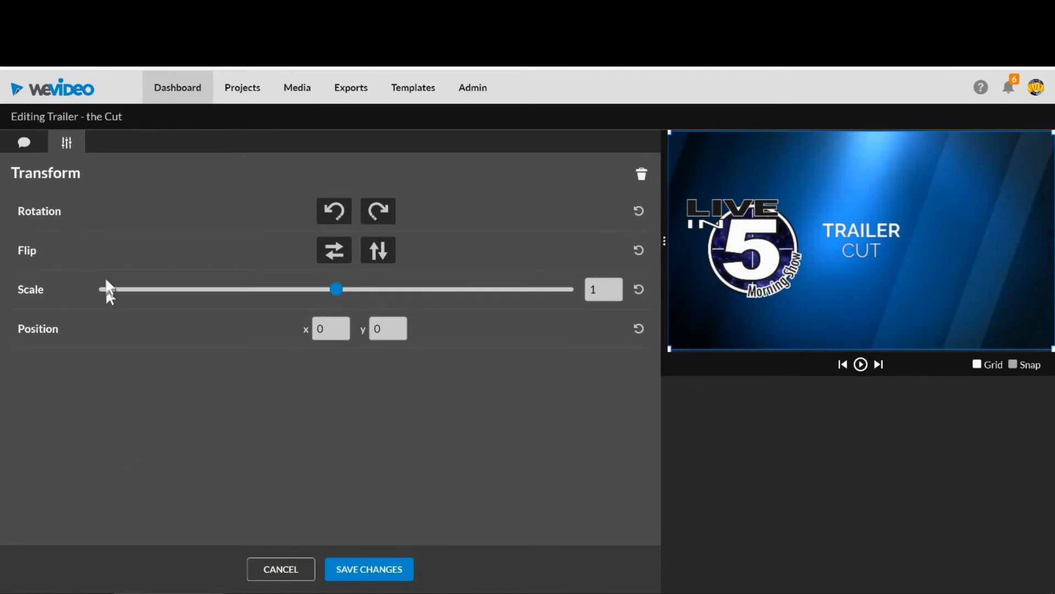
left_click(24, 144)
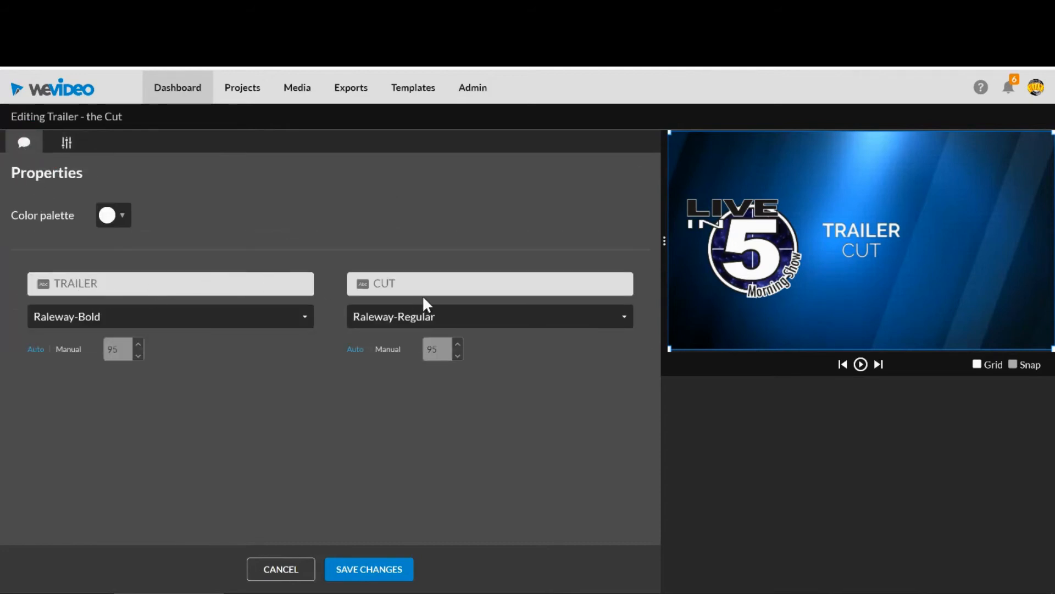
left_click(145, 283)
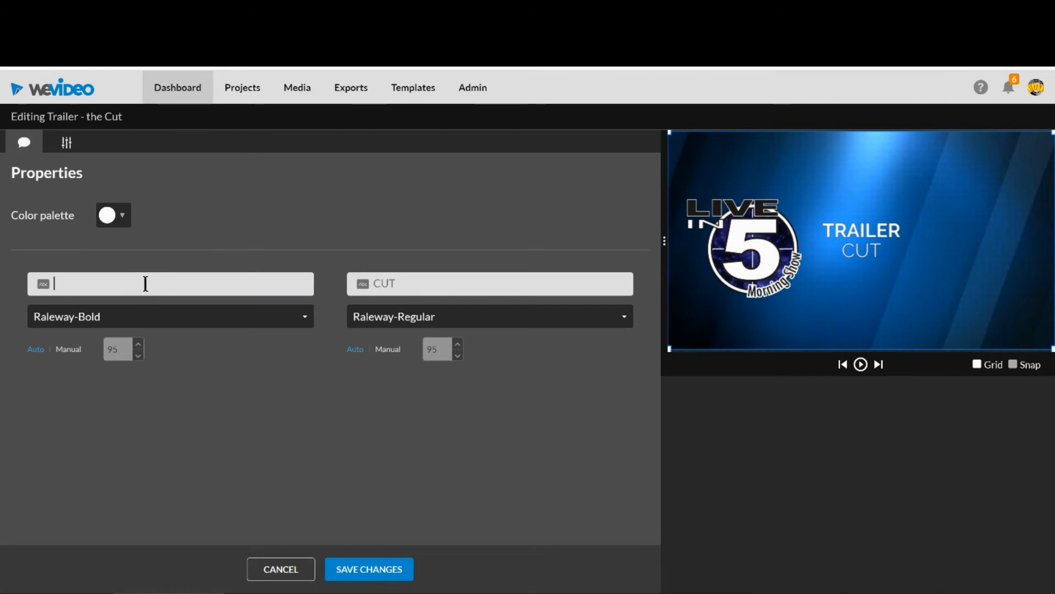
type("Tune in")
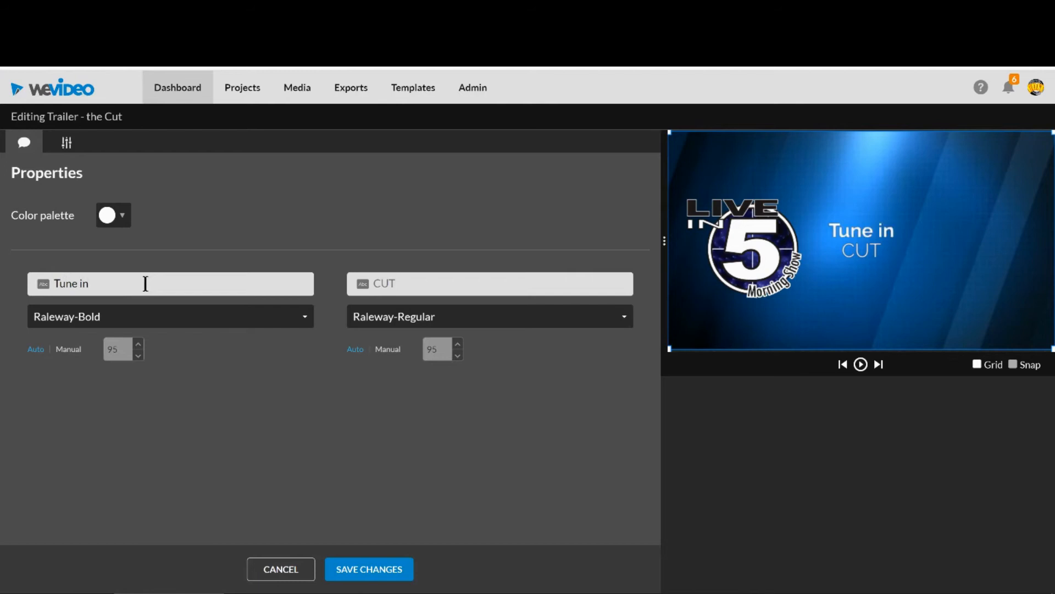
left_click(412, 285)
type("Livein5Show.com")
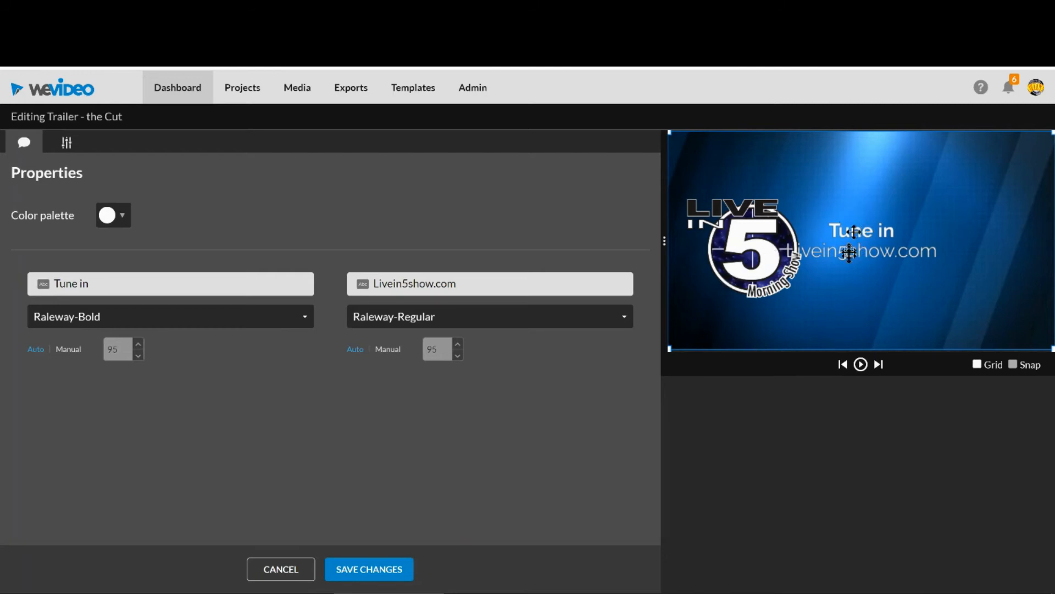
Move the title right in the frame so it clears the logo, color it yellow, and save the changes.
left_click_drag(866, 239, 923, 239)
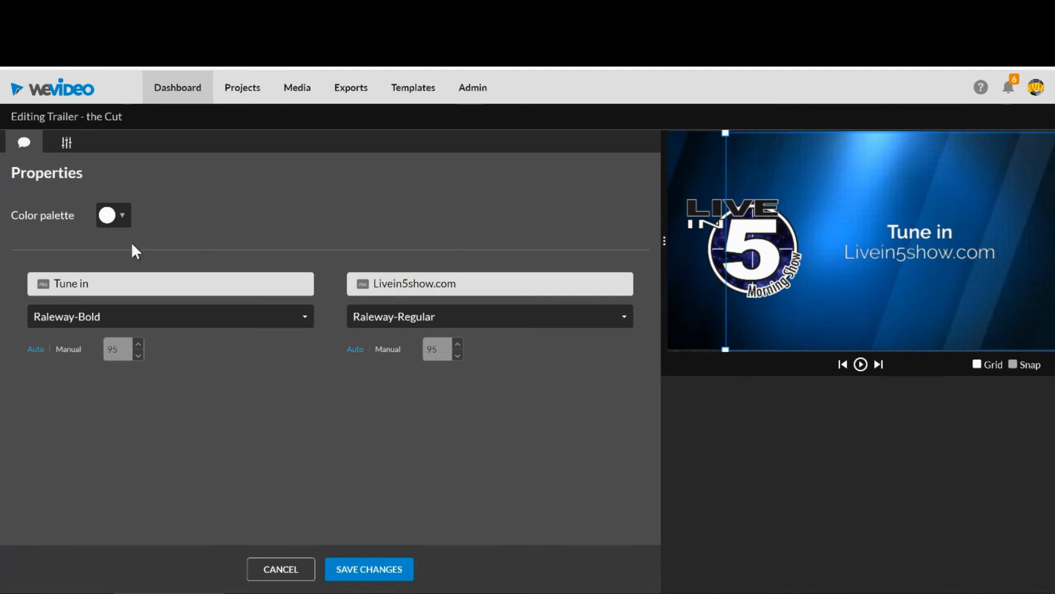
left_click(123, 221)
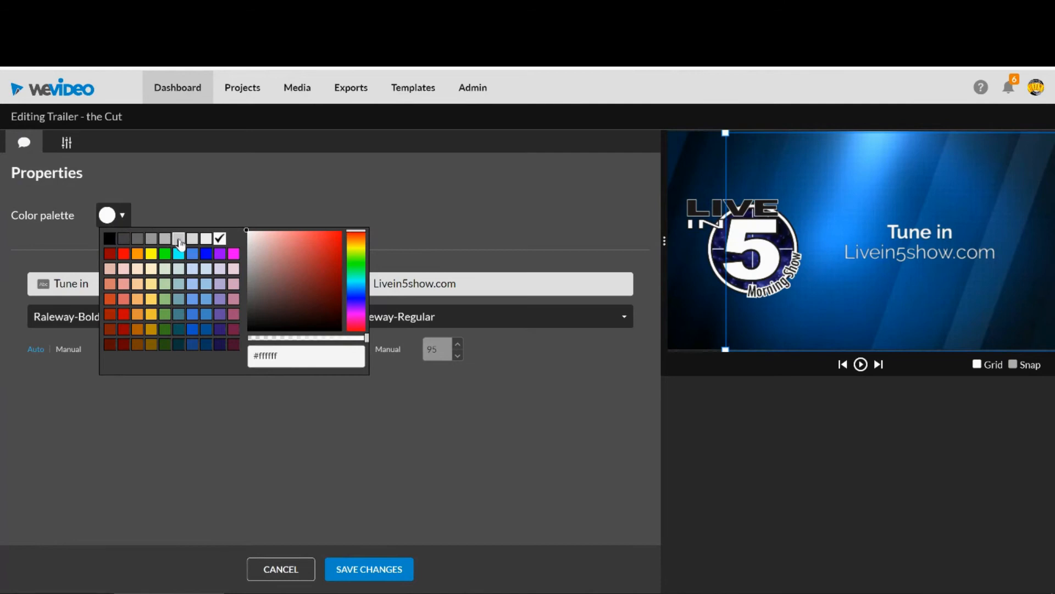
left_click(206, 253)
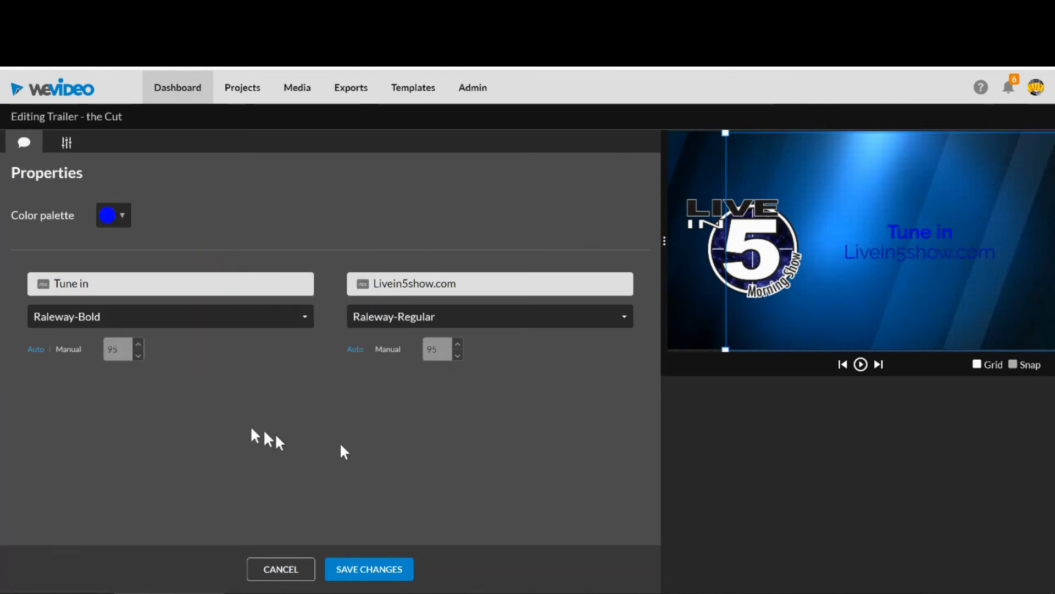
left_click(119, 219)
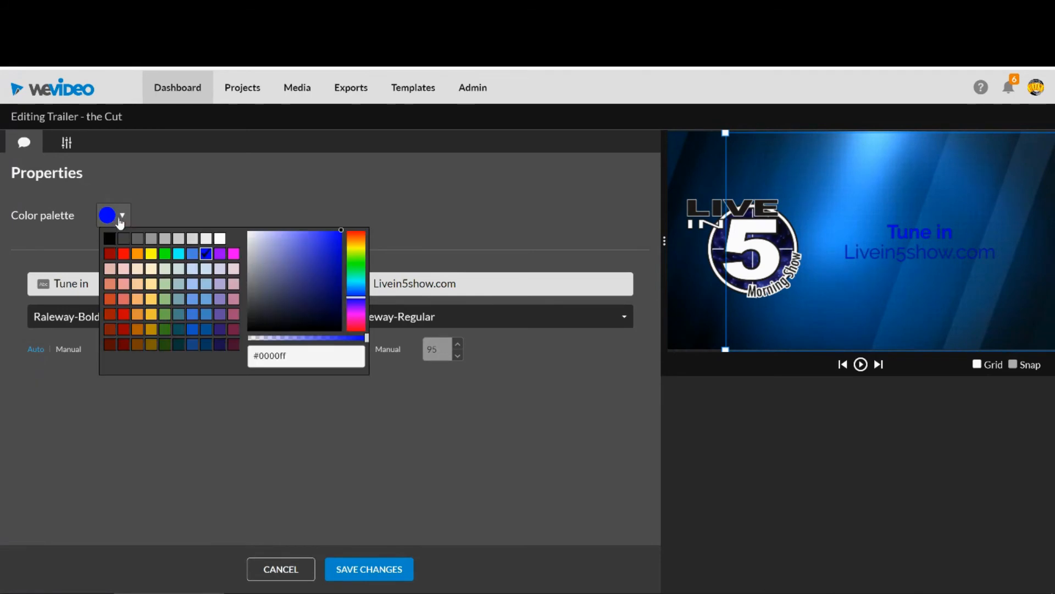
left_click(147, 253)
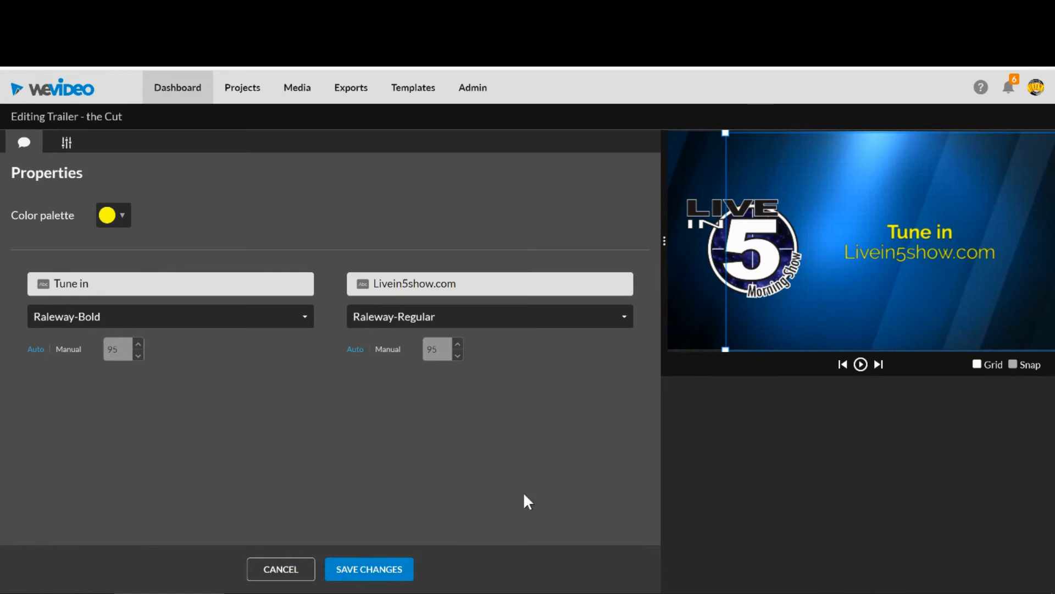
left_click(355, 571)
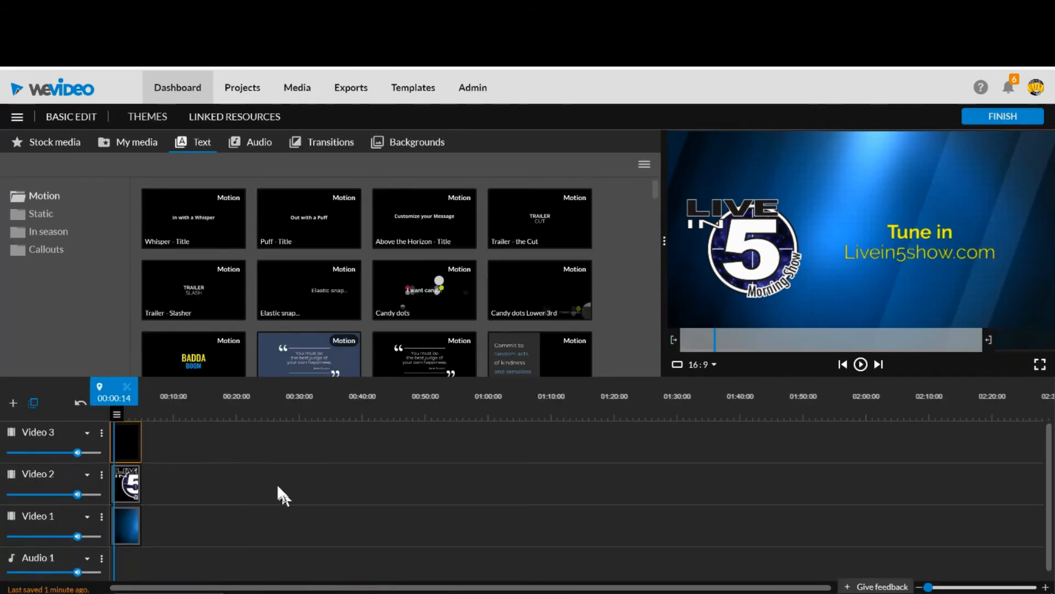
Play the timeline from the start to preview the title over the logo and background.
left_click_drag(277, 452, 97, 394)
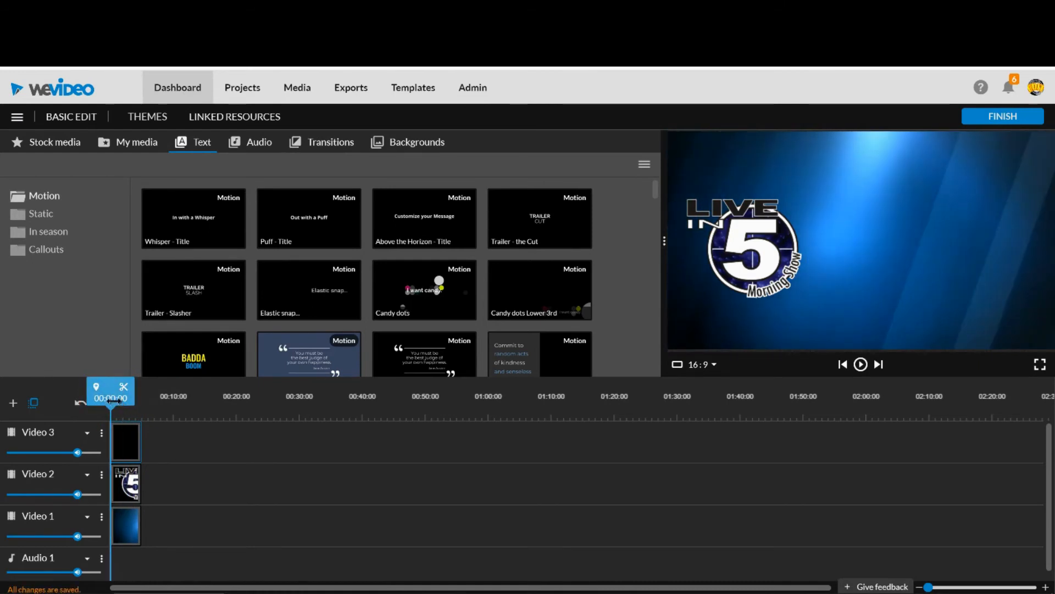
key("space")
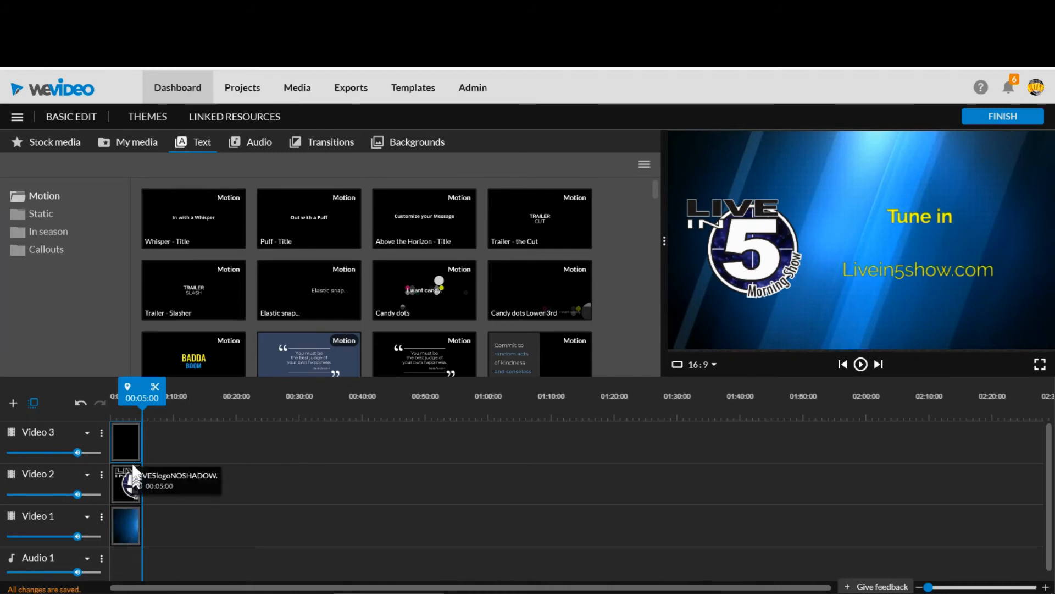
Enable an opacity fade on the background clip on Video 1, 1 second in and 1 second out.
left_click(125, 517)
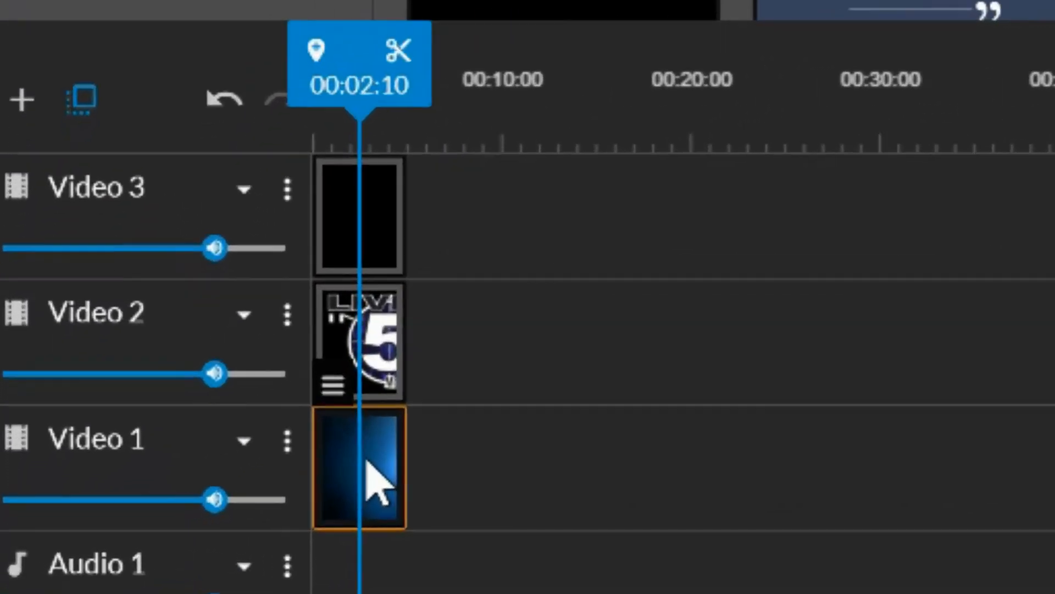
mouse_move(335, 399)
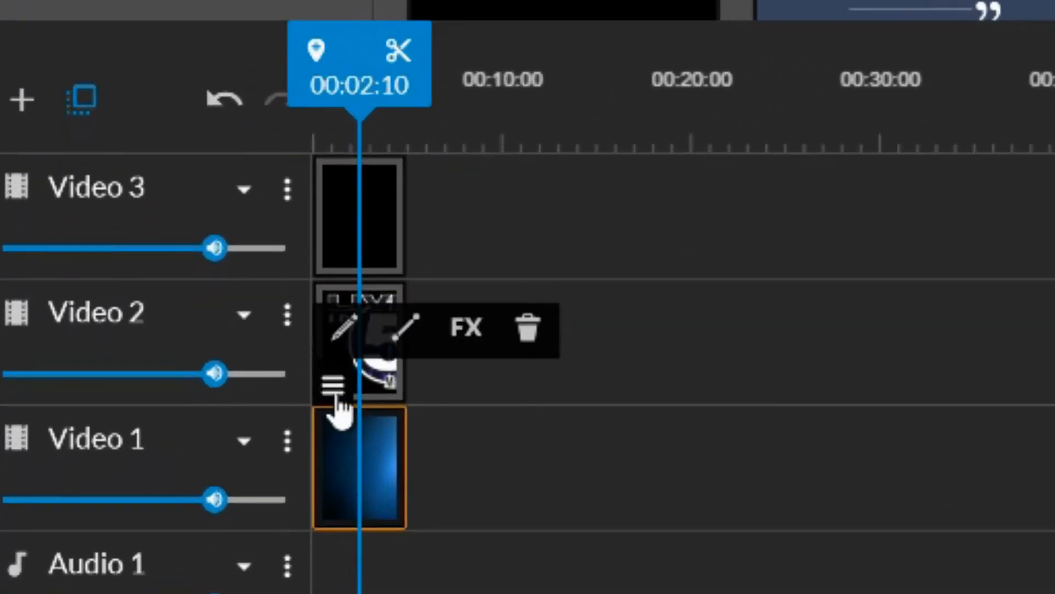
left_click(362, 468)
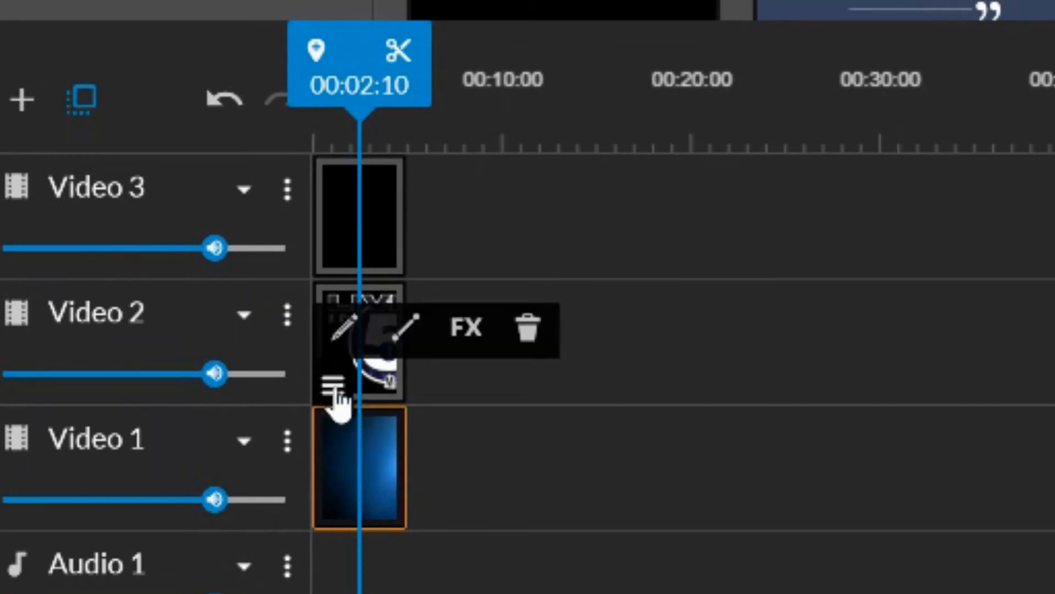
left_click(407, 330)
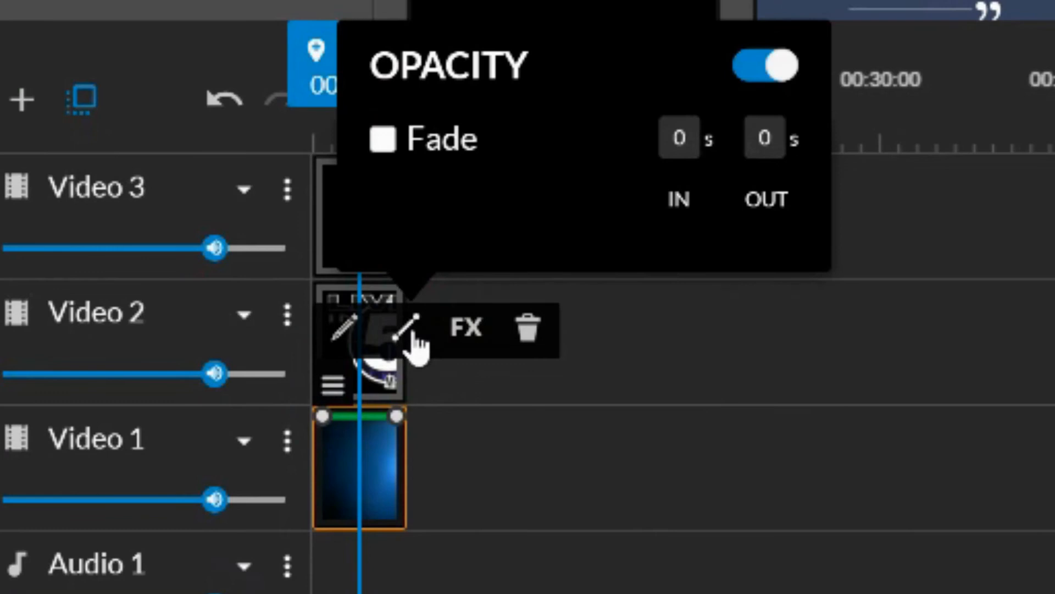
left_click(382, 140)
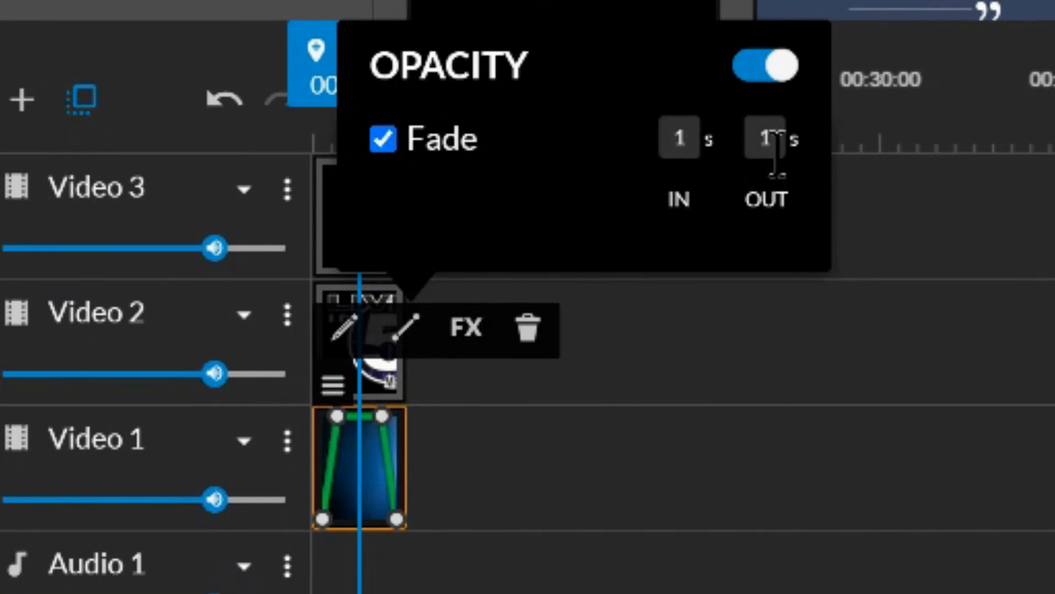
left_click(707, 358)
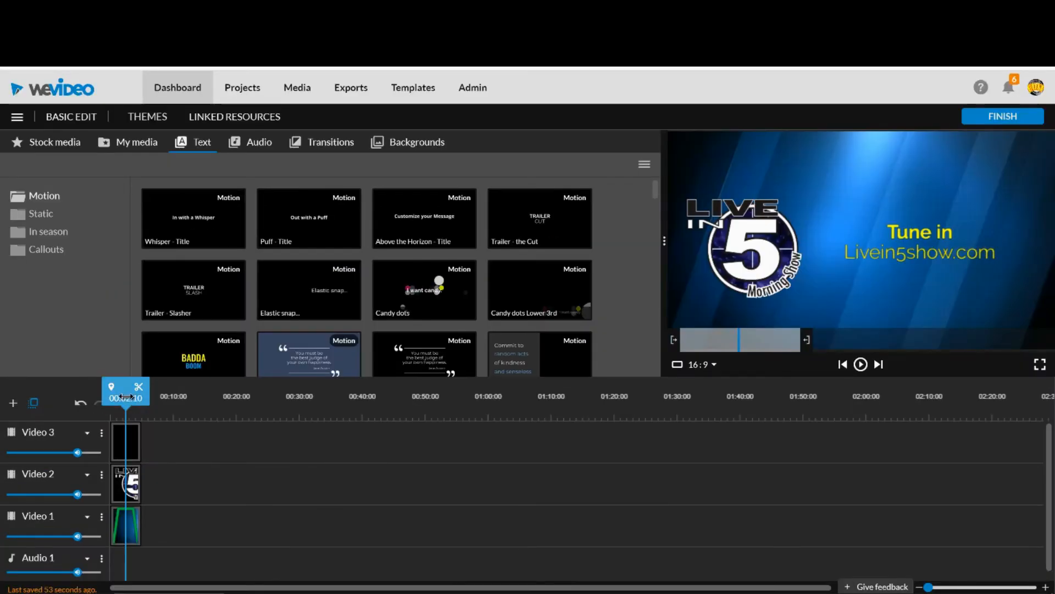
Play the timeline from the start to check the background clip's fade in and out.
left_click_drag(126, 397, 102, 395)
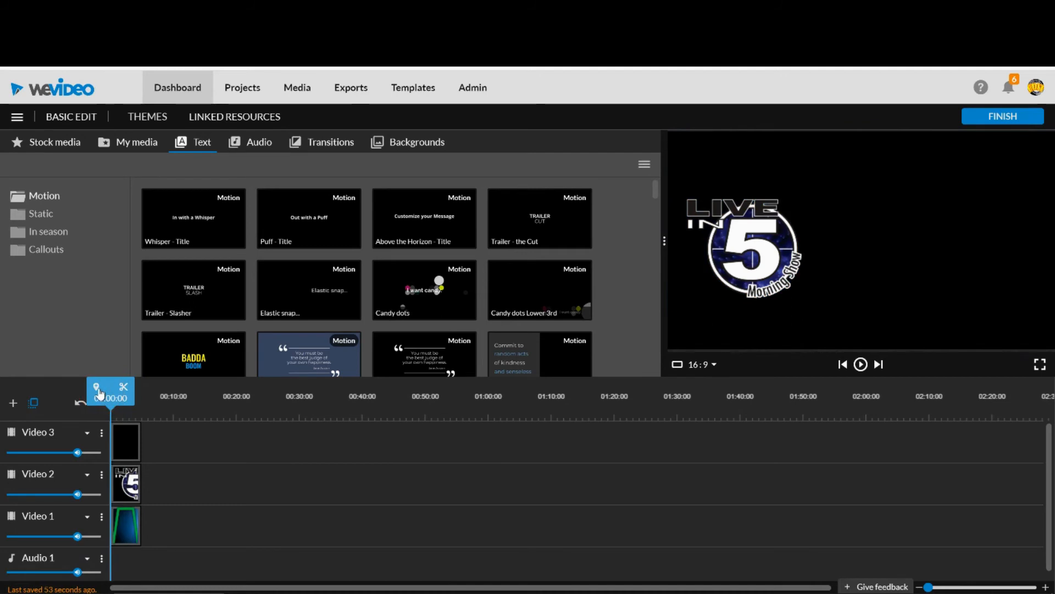
key("space")
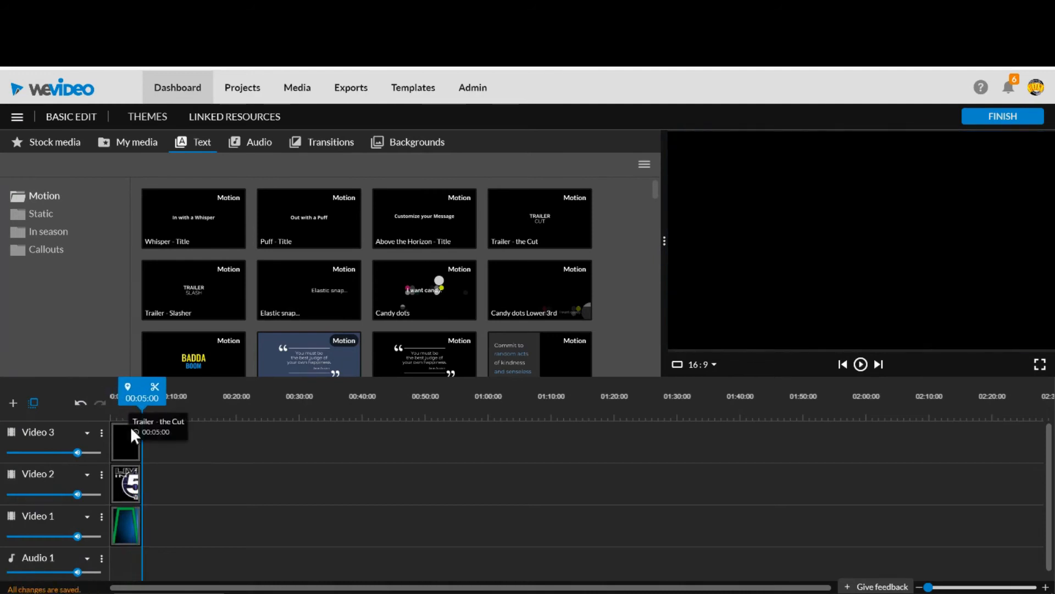
Enable an opacity fade in and out on the logo clip on Video 2.
left_click(130, 490)
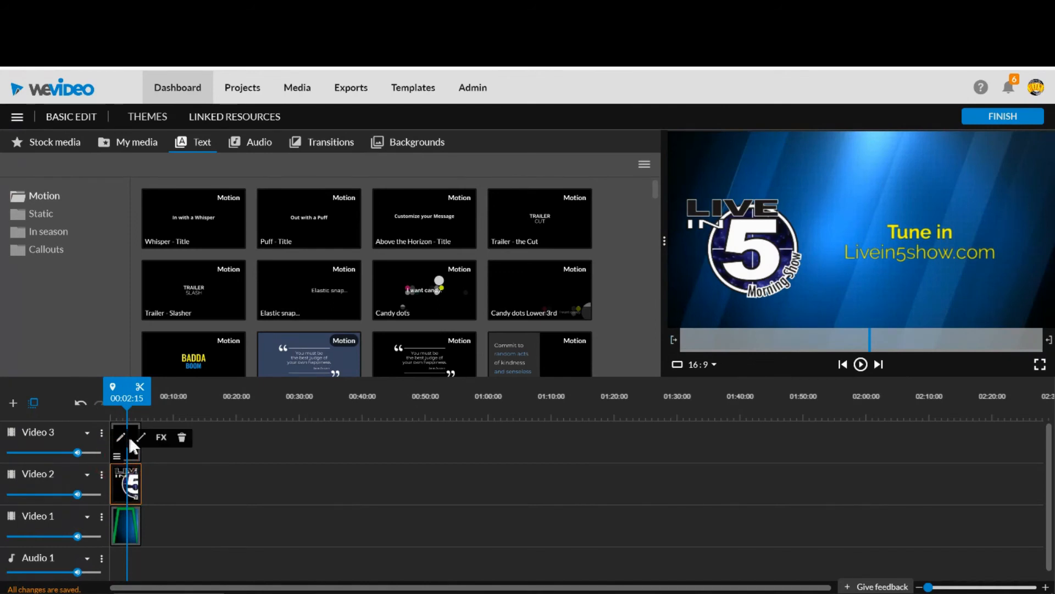
left_click(142, 439)
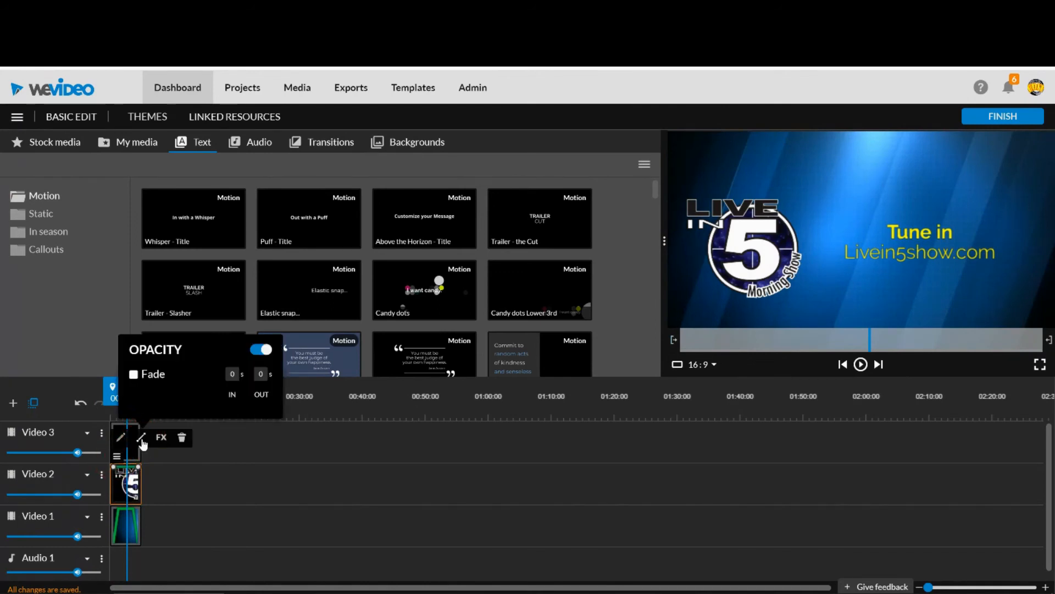
left_click(133, 374)
left_click(180, 471)
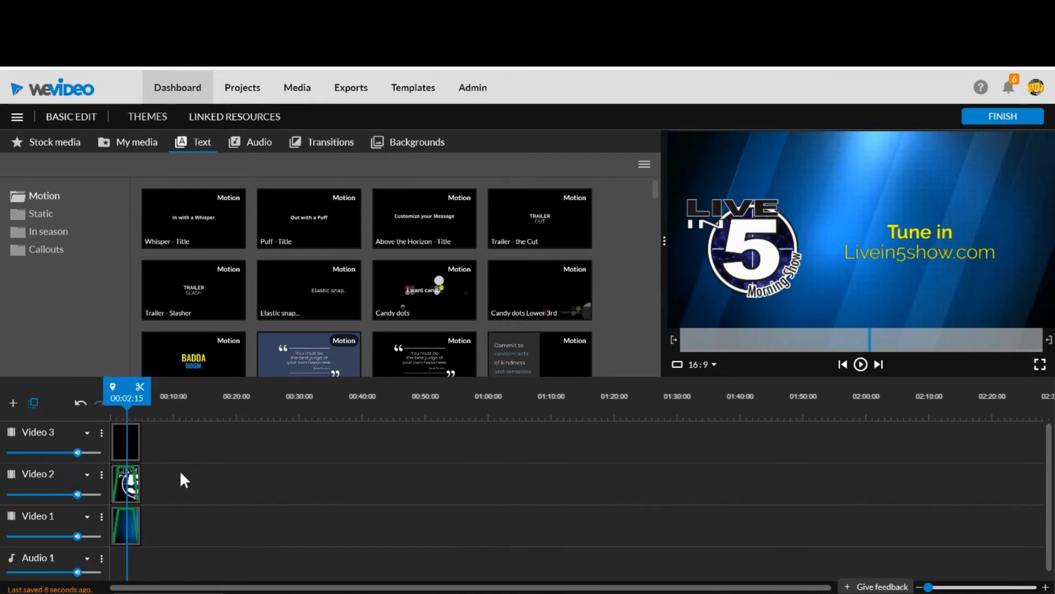
Enable an opacity fade in and out on the Trailer - the Cut title clip on Video 3.
left_click(127, 441)
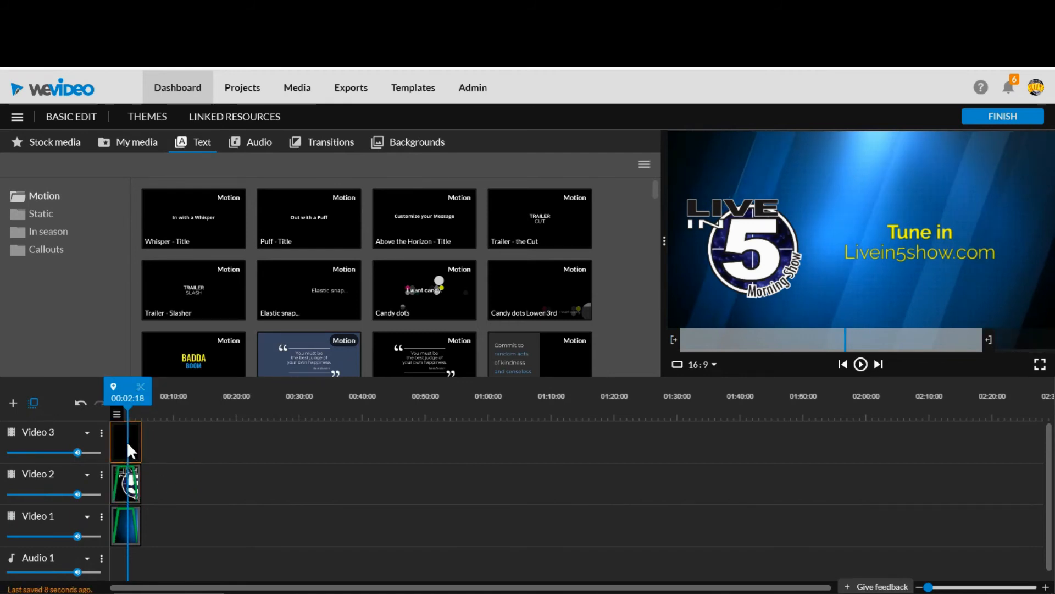
mouse_move(117, 419)
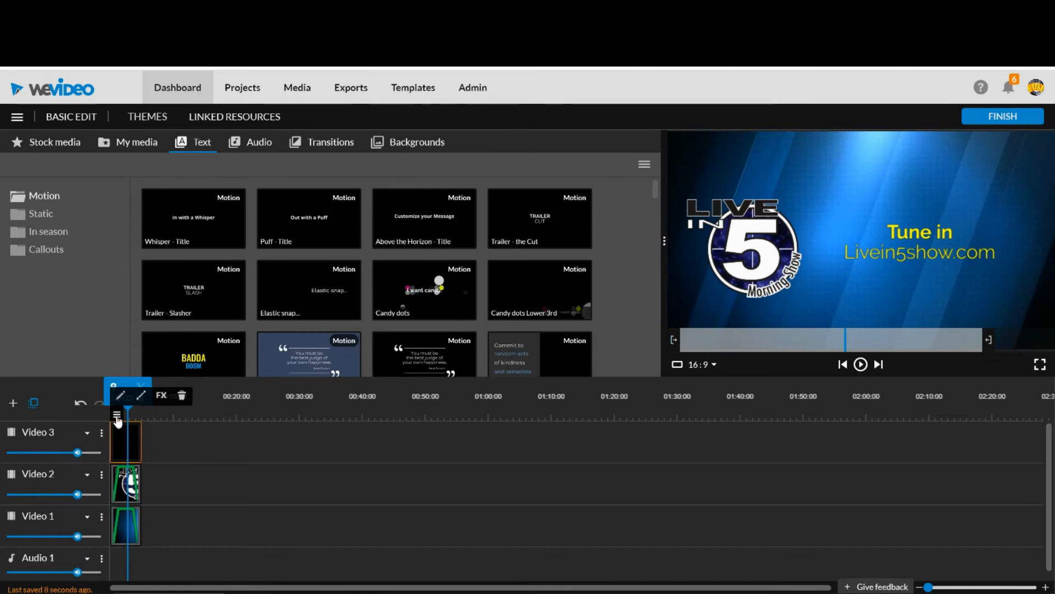
left_click(142, 397)
left_click(133, 333)
left_click(162, 433)
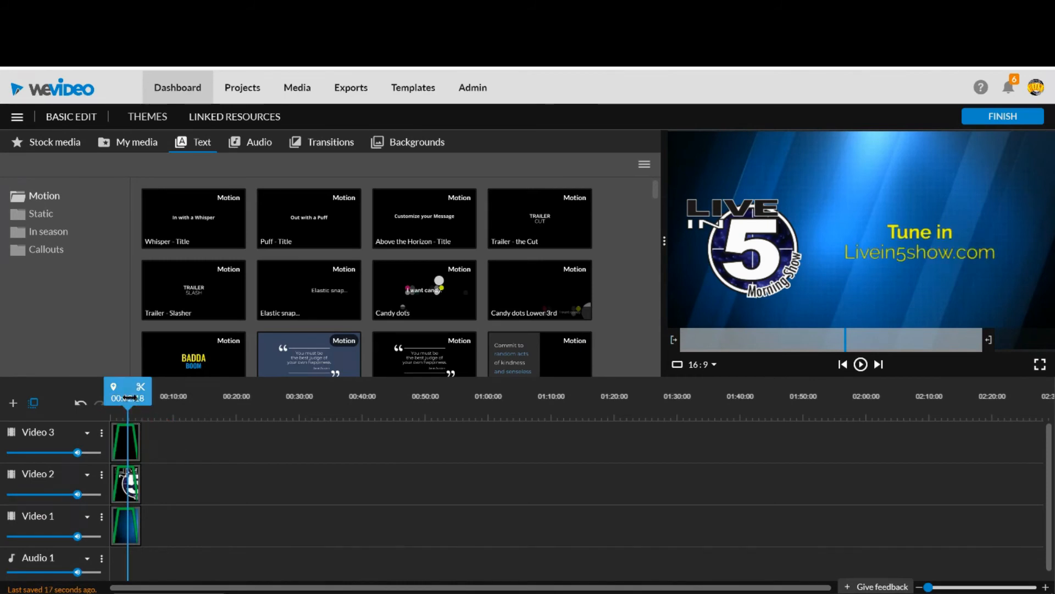
Play the timeline from the start to check the fades on the background, logo and title clips together.
left_click_drag(129, 397, 109, 398)
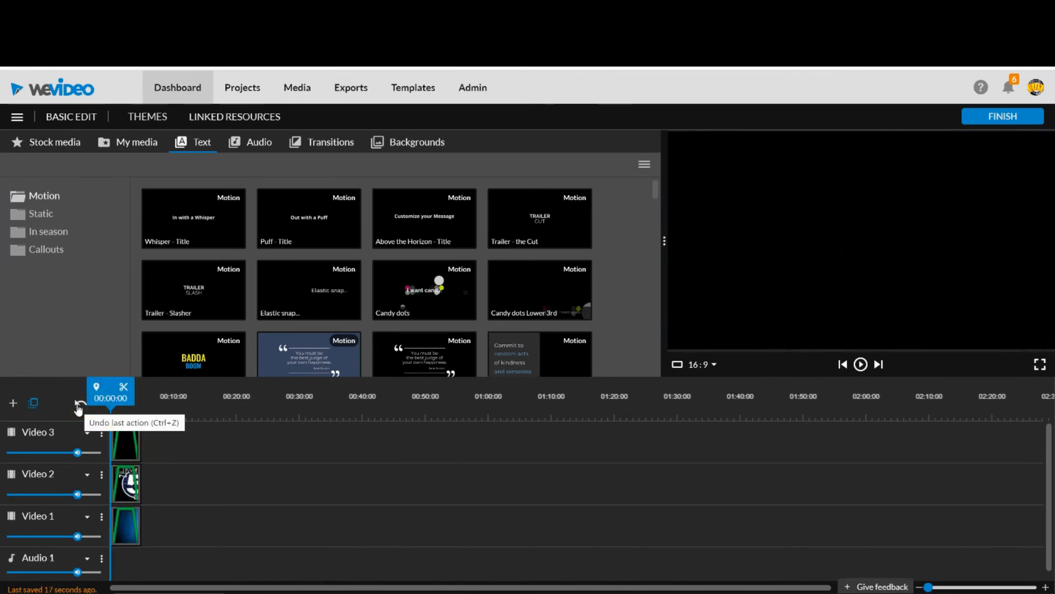
key("space")
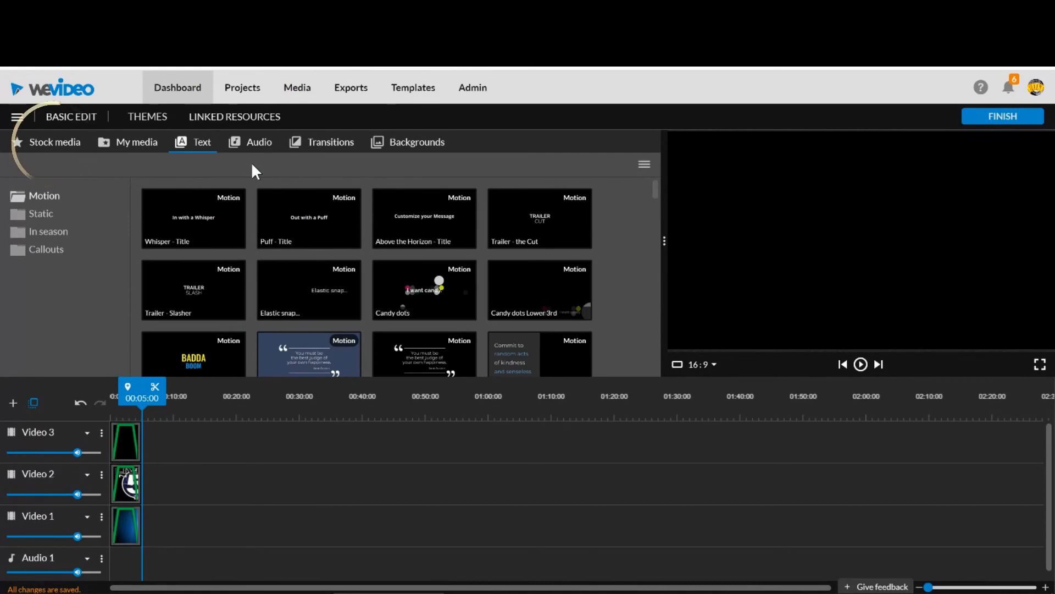
Search the stock media for "fun" and filter the results to Audio.
left_click(44, 144)
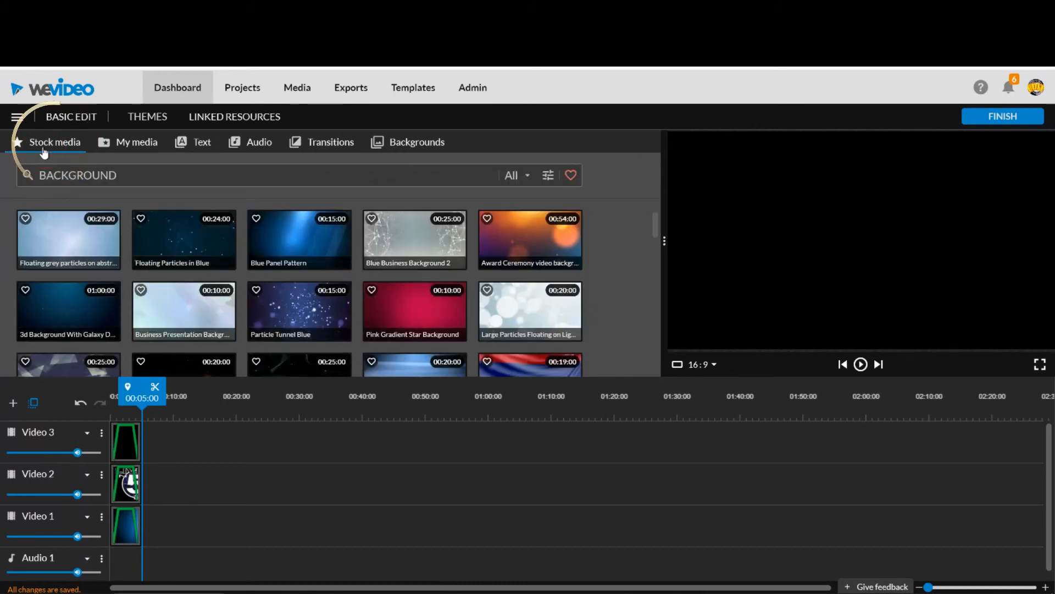
double_click(73, 175)
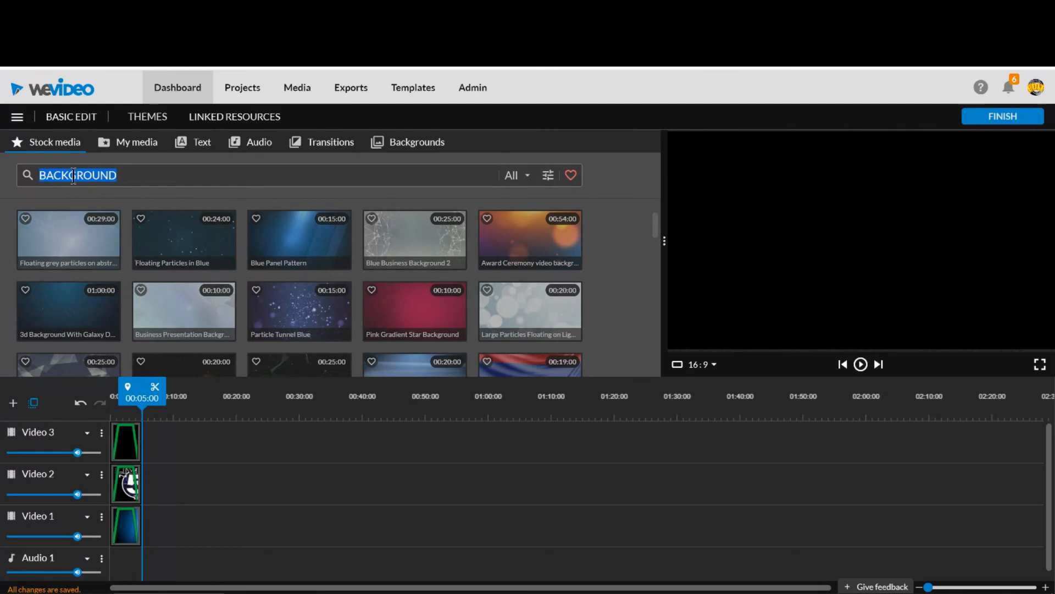
type("fun")
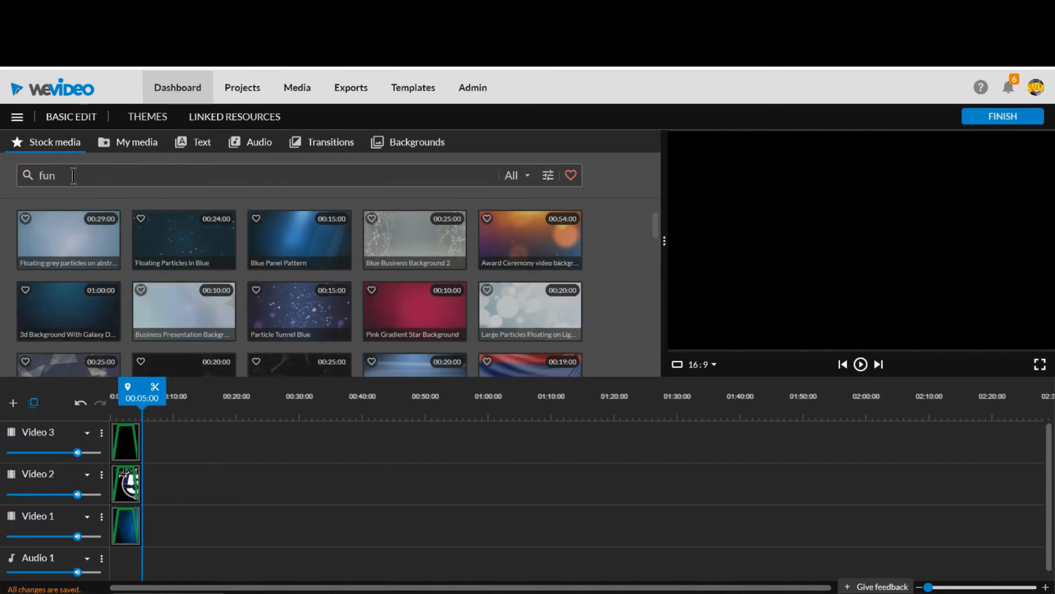
key("Return")
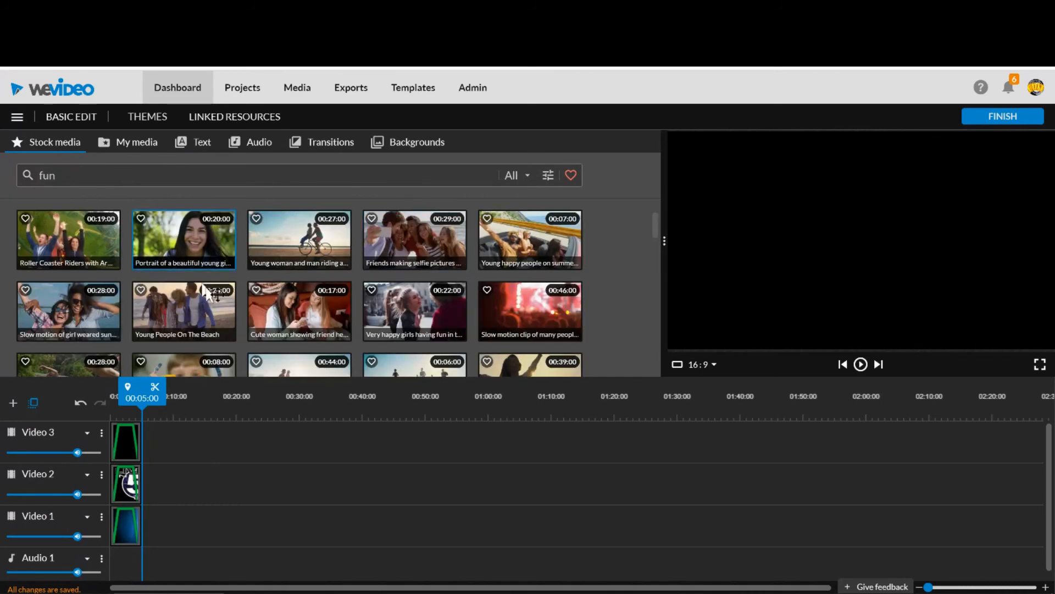
left_click(527, 177)
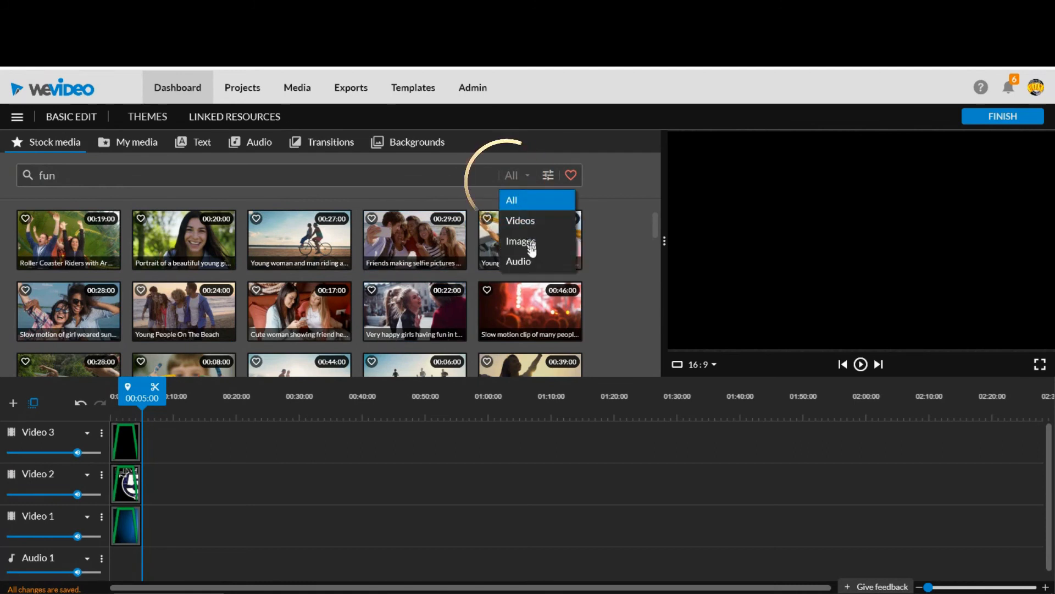
left_click(534, 266)
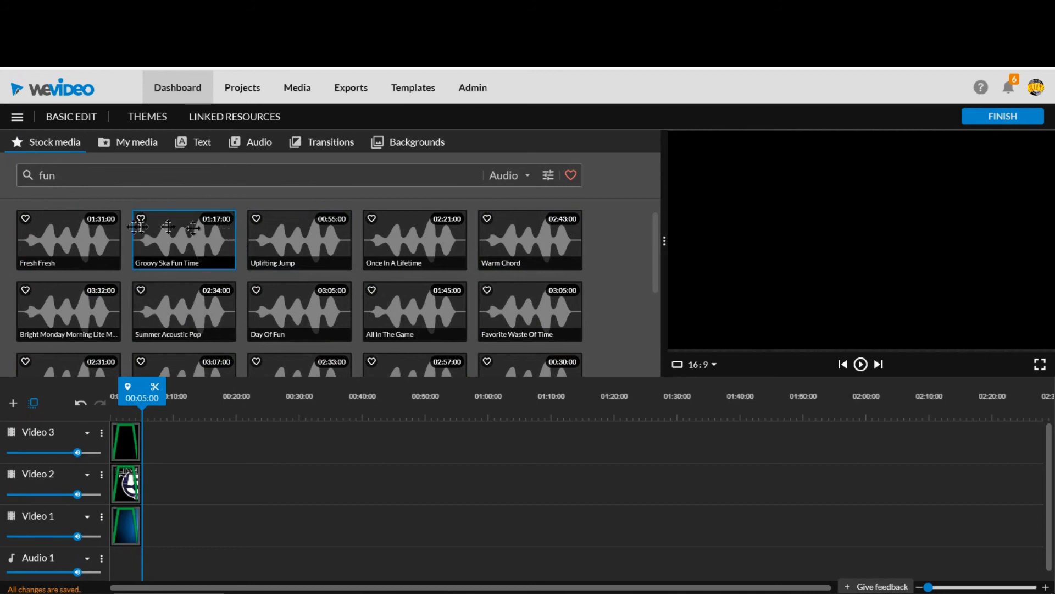
Preview the stock tracks Fresh Fresh, Groovy Ska Fun Time, Uplifting Jump and Once In A Lifetime.
left_click(82, 240)
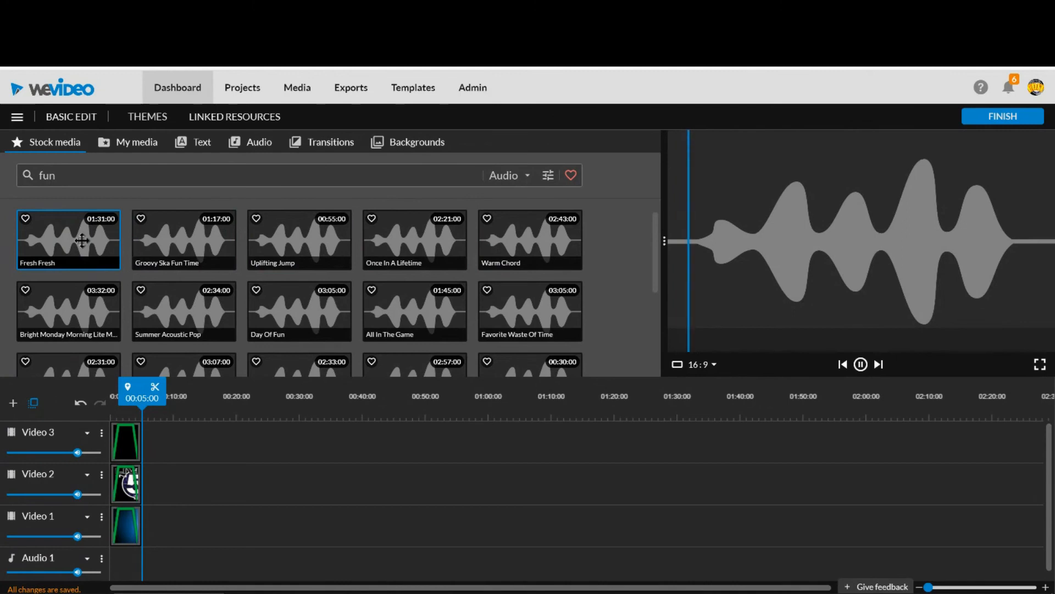
left_click(214, 233)
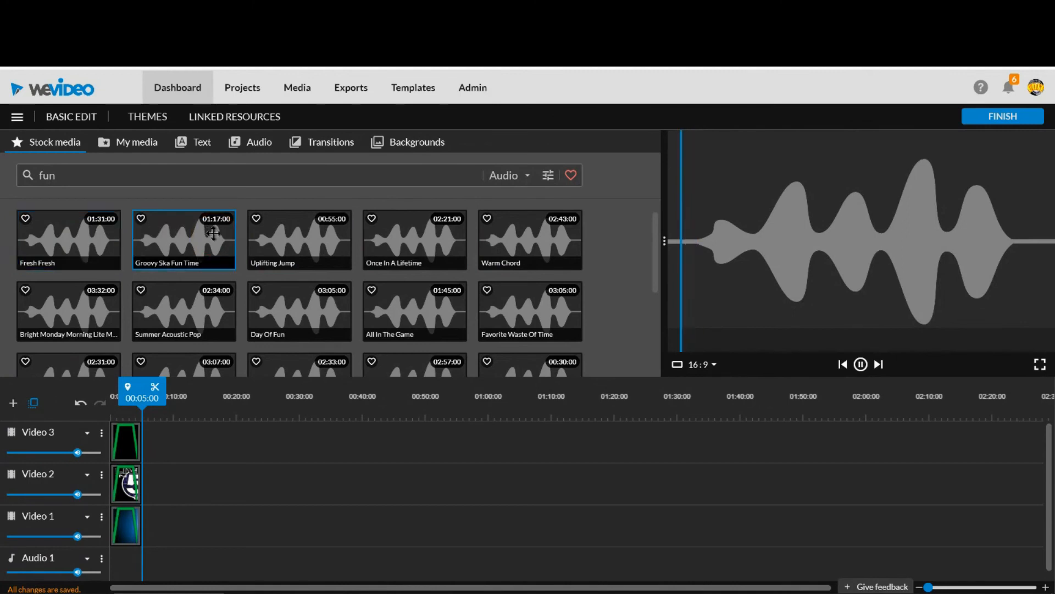
left_click(292, 233)
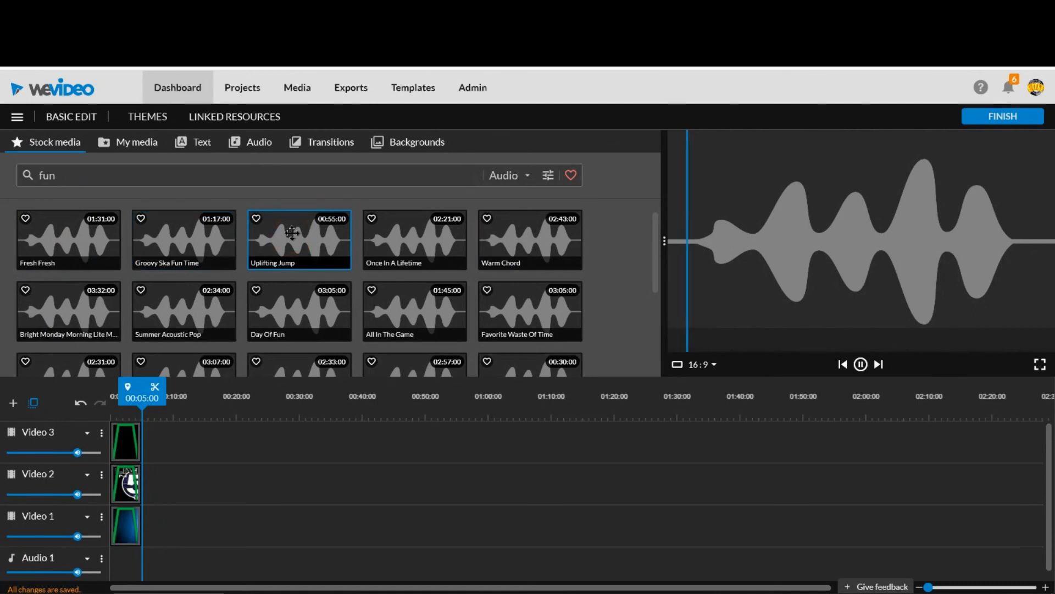
left_click(423, 239)
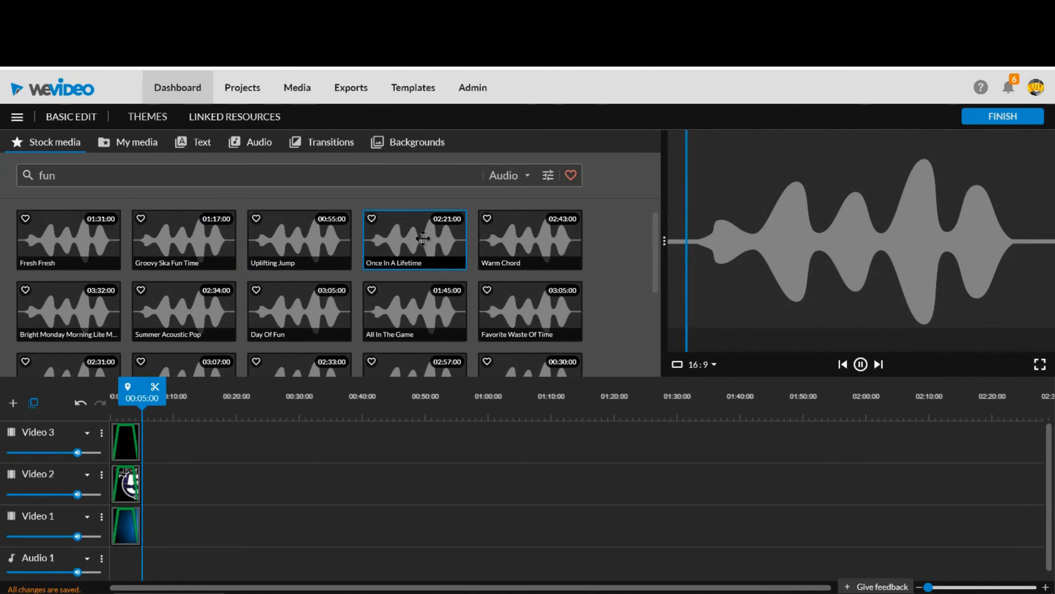
key("space")
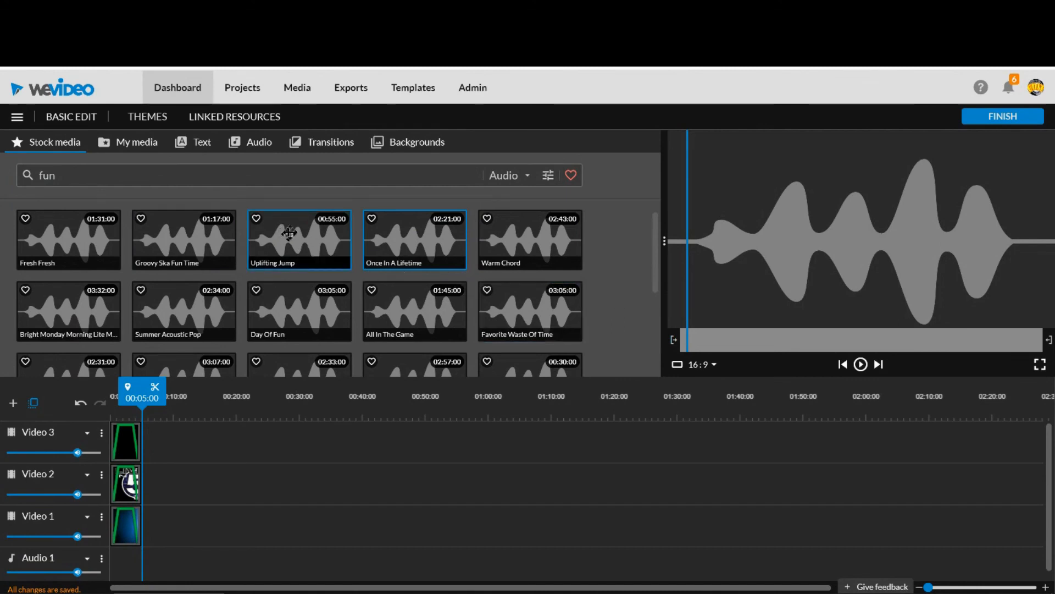
Place Uplifting Jump at the start of Audio 1 and trim its end to match the video clips at 00:05:00.
left_click_drag(281, 239, 122, 549)
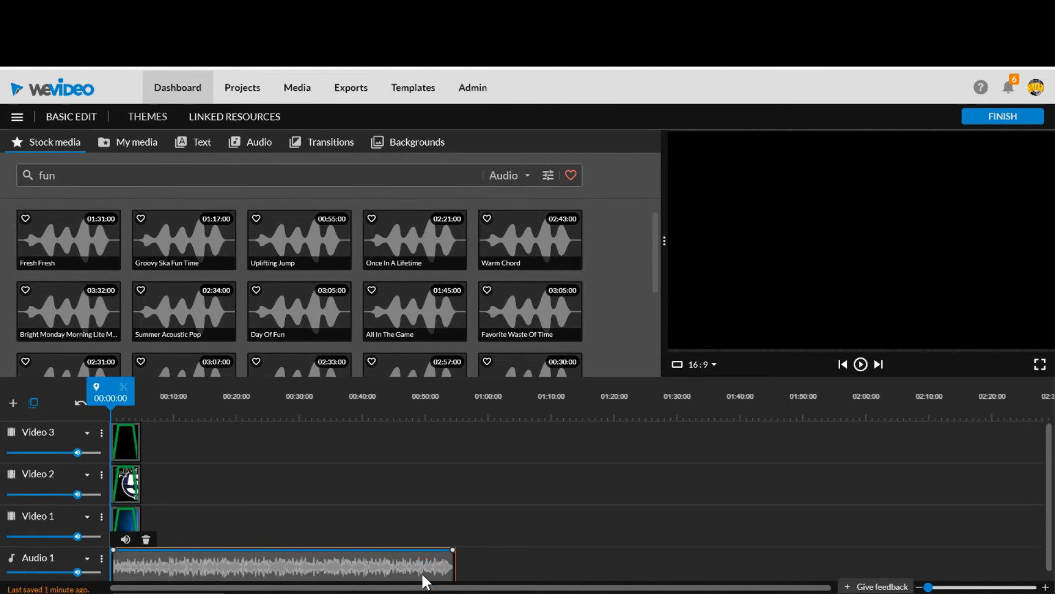
left_click(451, 405)
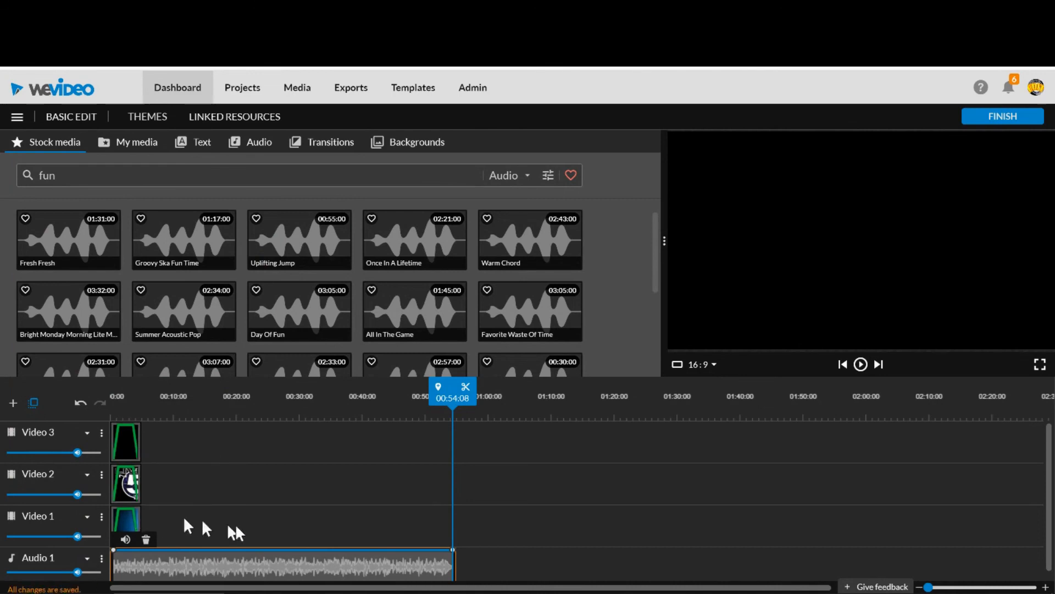
left_click_drag(454, 559, 142, 562)
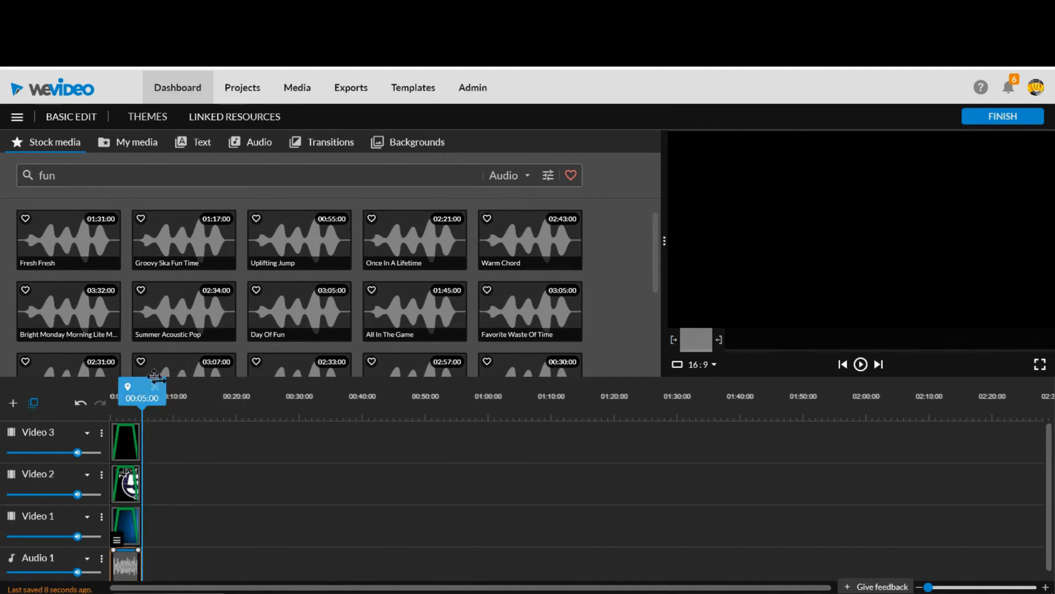
Play the edit from the start with its music, and replay the last part to hear how the track ends.
left_click(140, 388)
left_click_drag(141, 388, 93, 384)
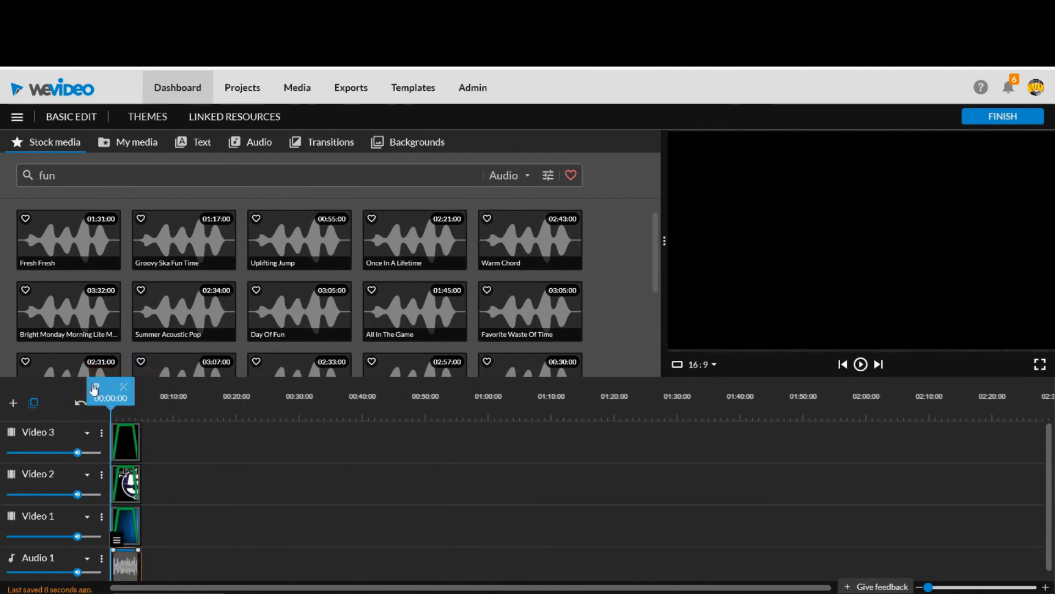
key("space")
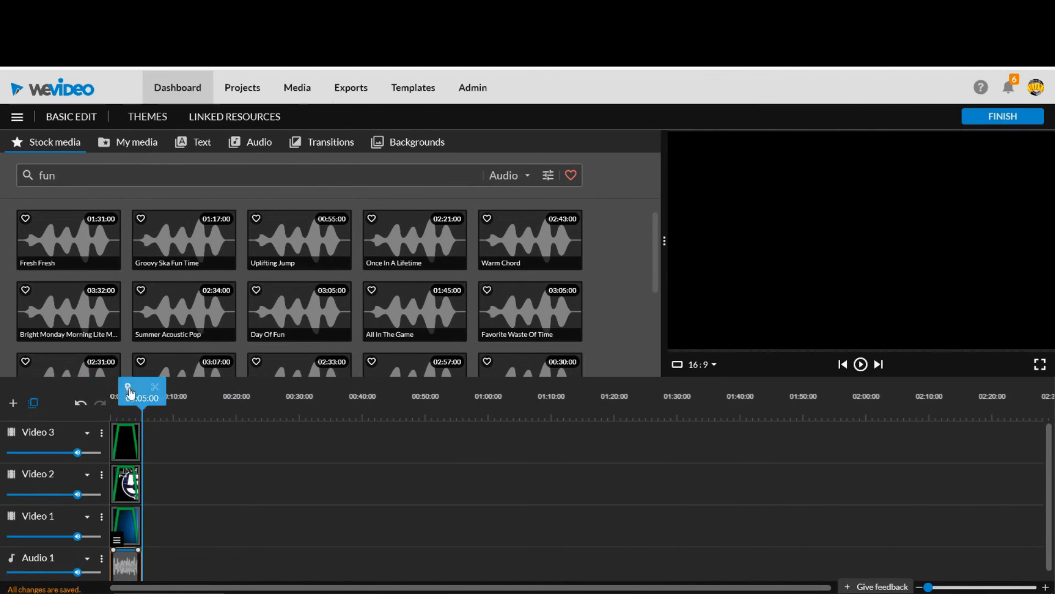
left_click_drag(137, 394, 126, 402)
key("space")
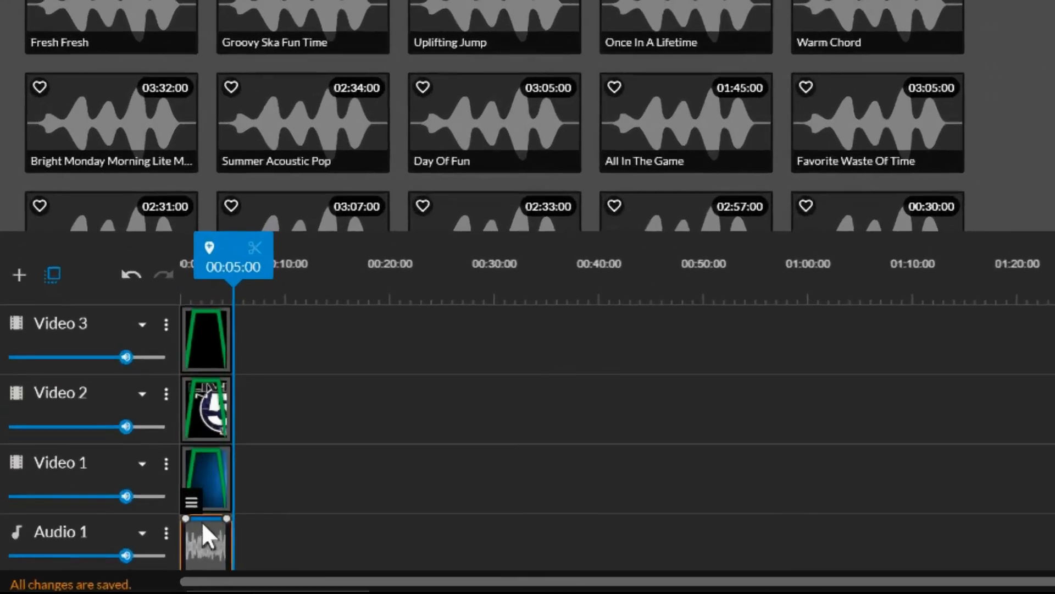
Set a 1-second volume fade out on the music clip on Audio 1.
left_click(116, 540)
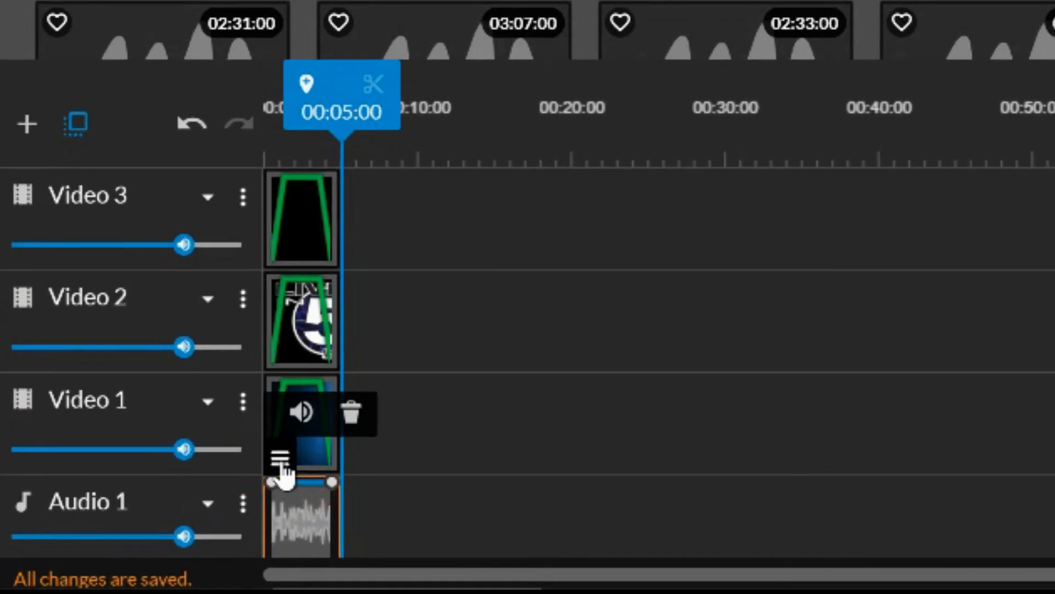
left_click(301, 413)
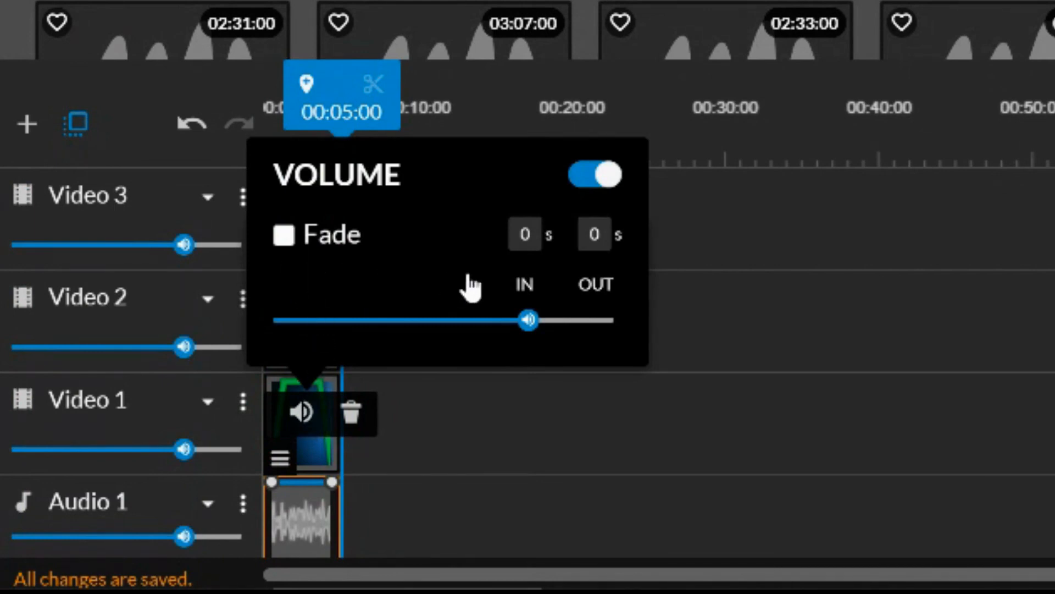
left_click(593, 237)
double_click(601, 235)
left_click(602, 234)
key("BackSpace")
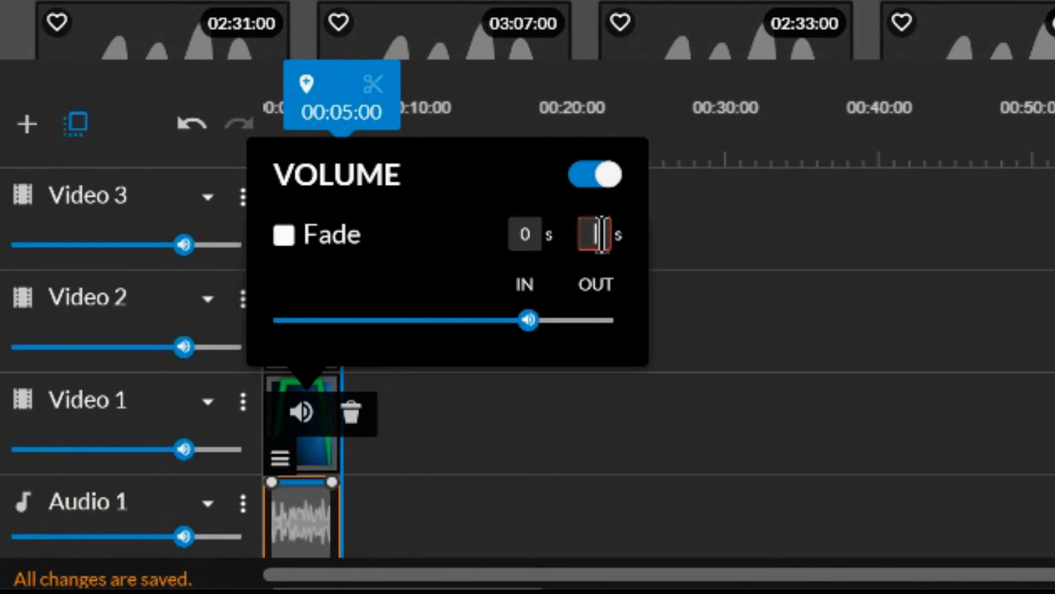
type("1")
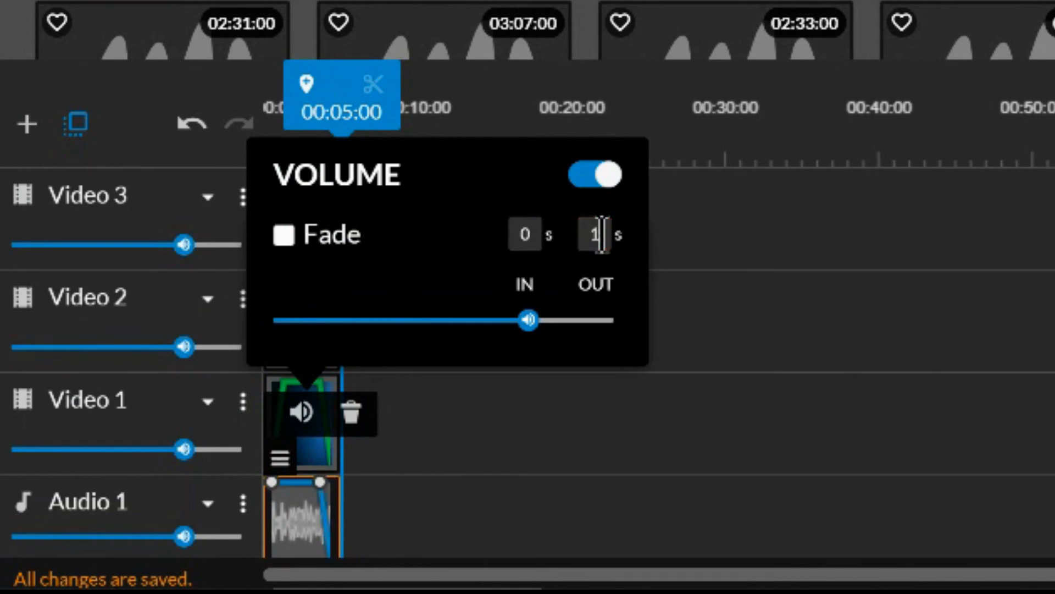
left_click(694, 412)
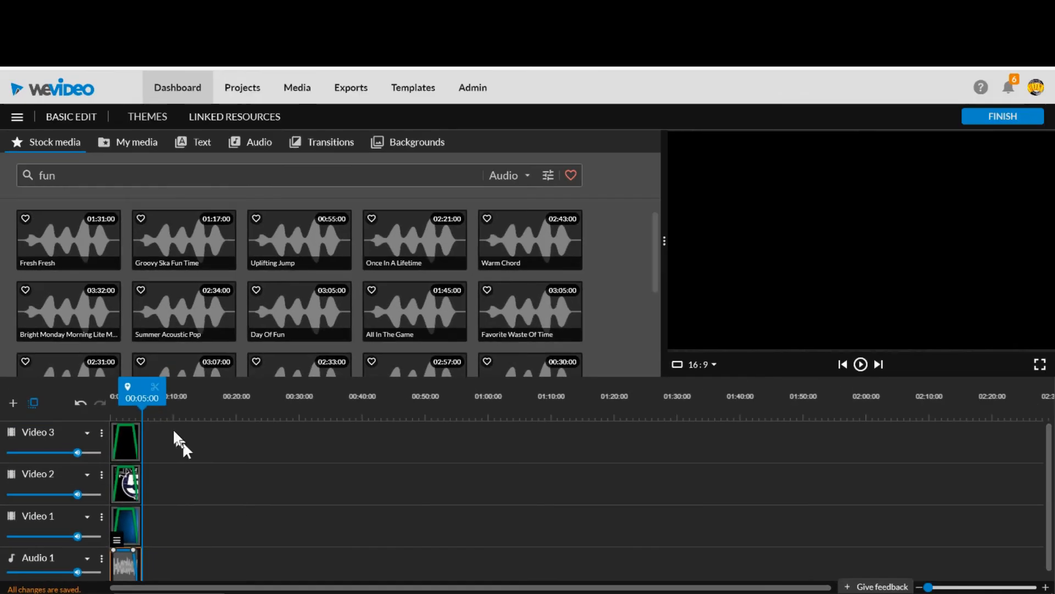
Play the timeline from about 00:02:12 to check the music's fade out.
left_click_drag(144, 393, 128, 394)
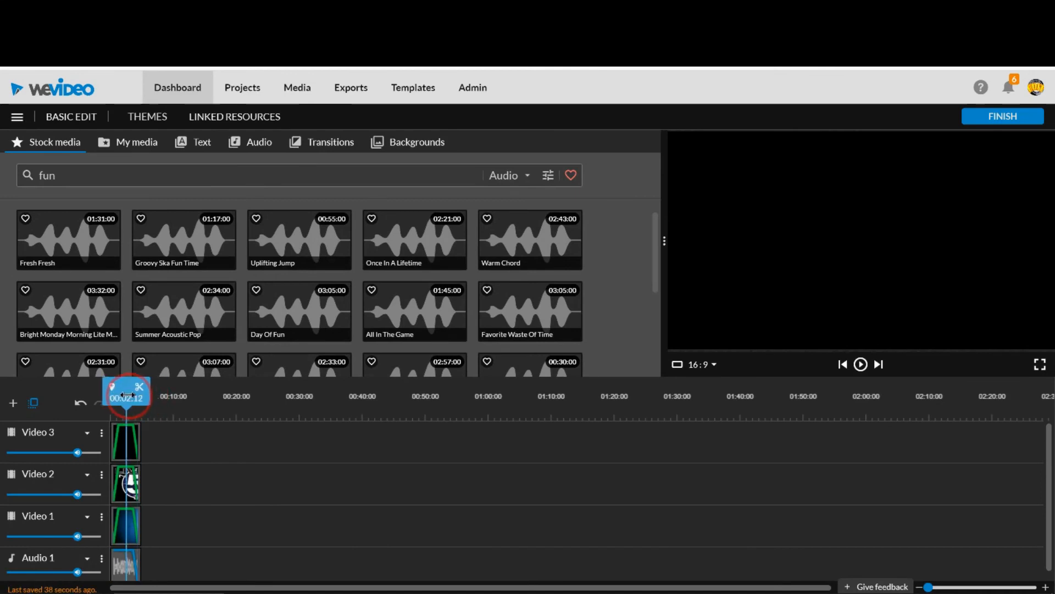
key("space")
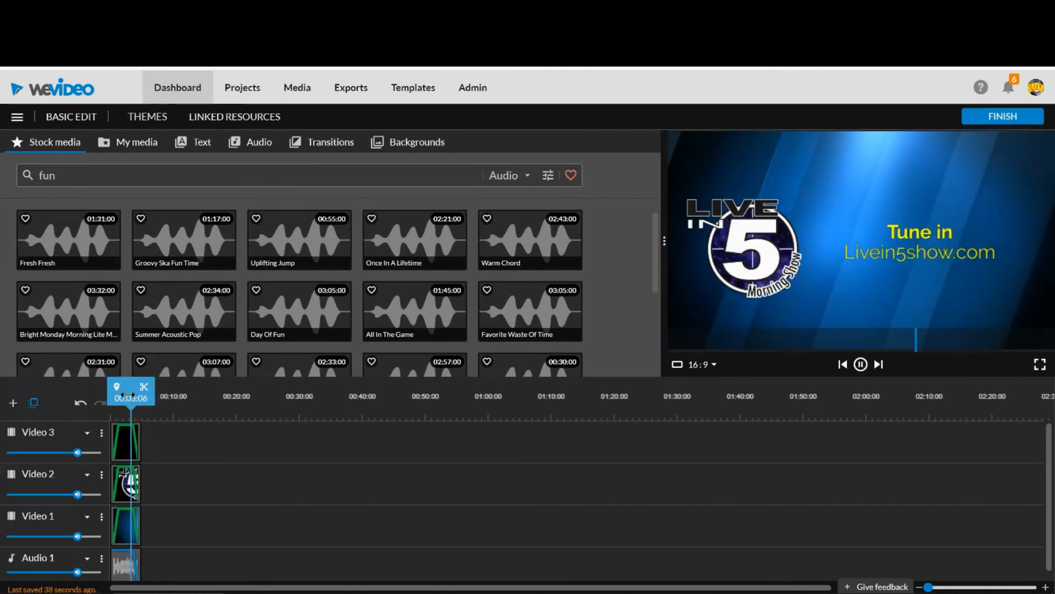